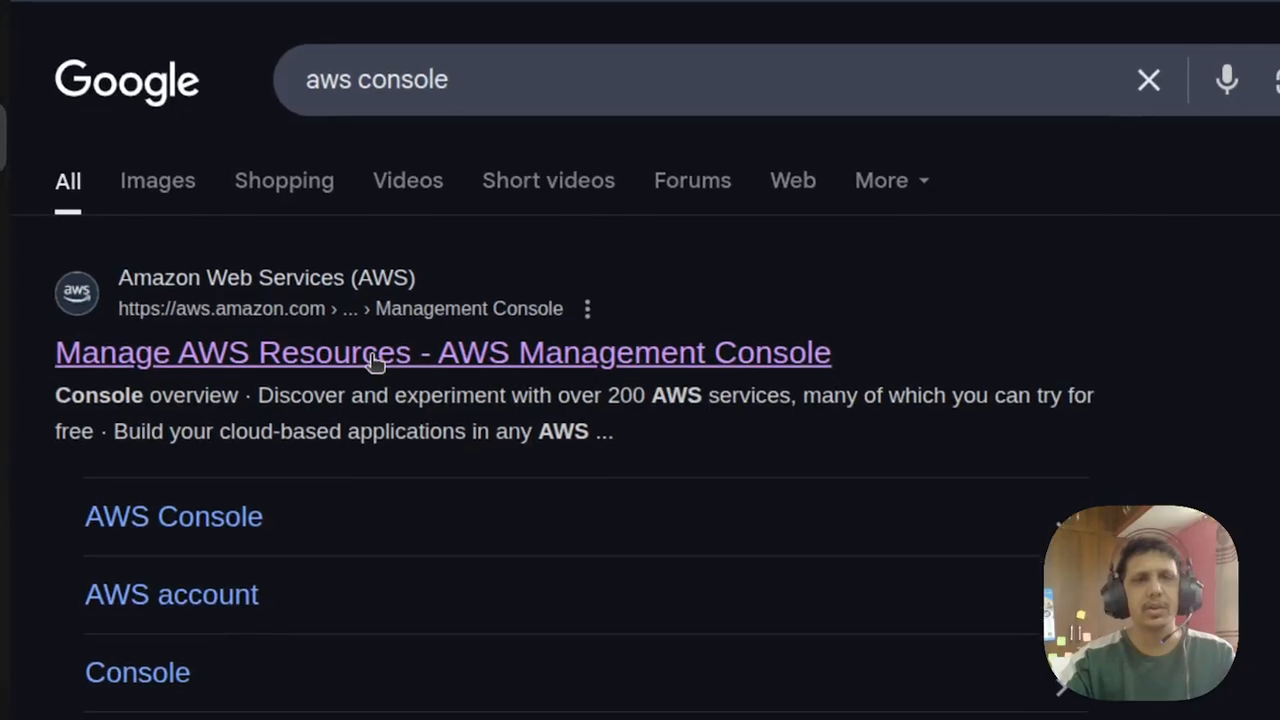
# - Open the AWS Management Console sign-in page and sign in as an IAM user with the saved username and password
pyautogui.click(371, 354)
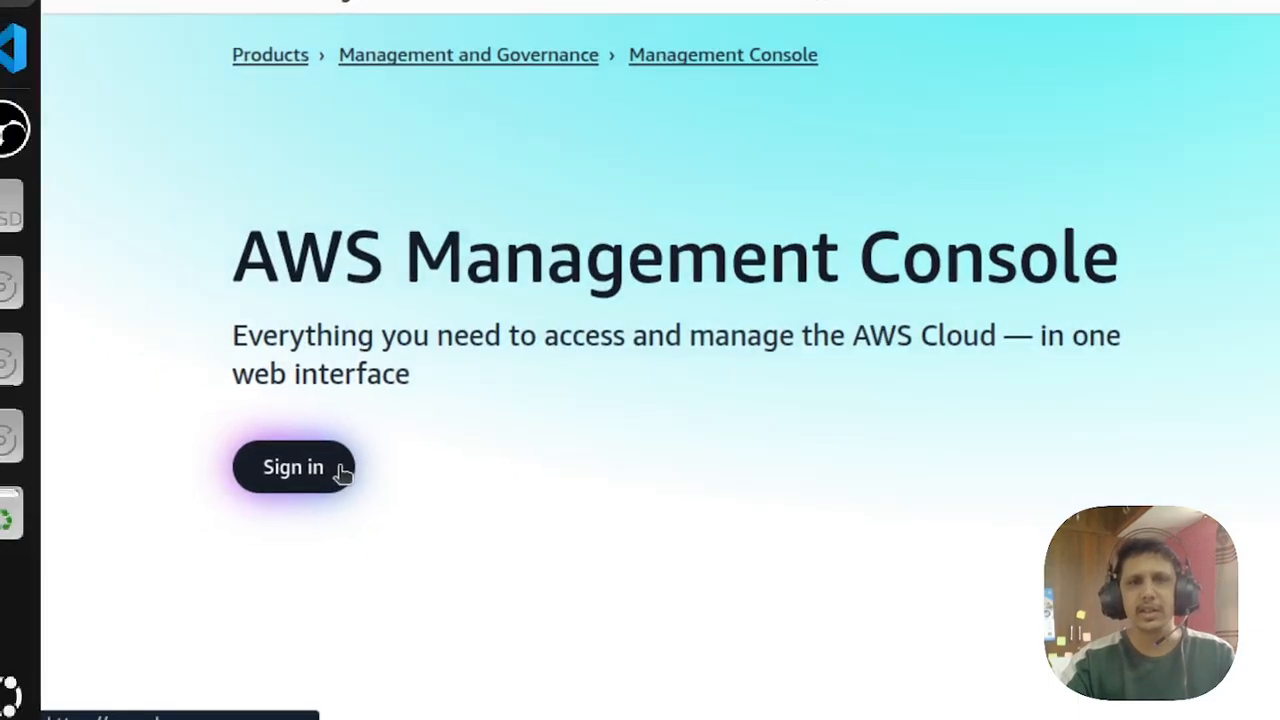
pyautogui.click(341, 471)
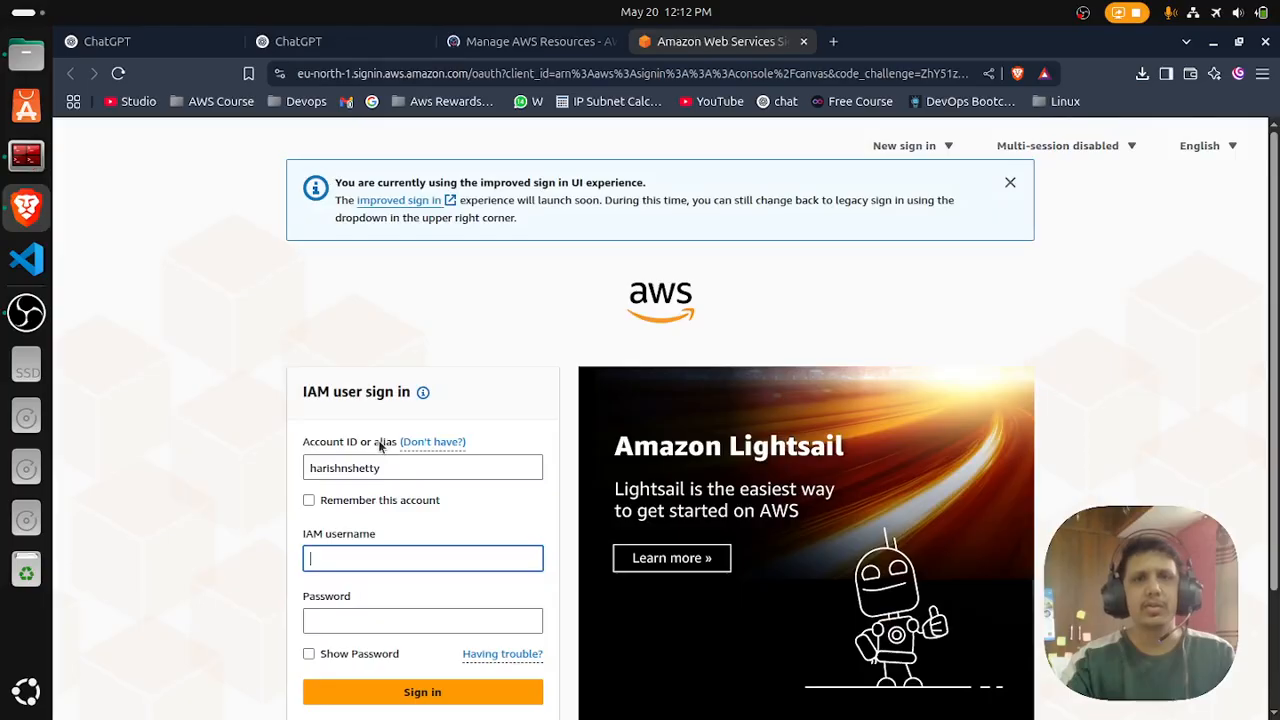
pyautogui.scroll(-2, 378, 447)
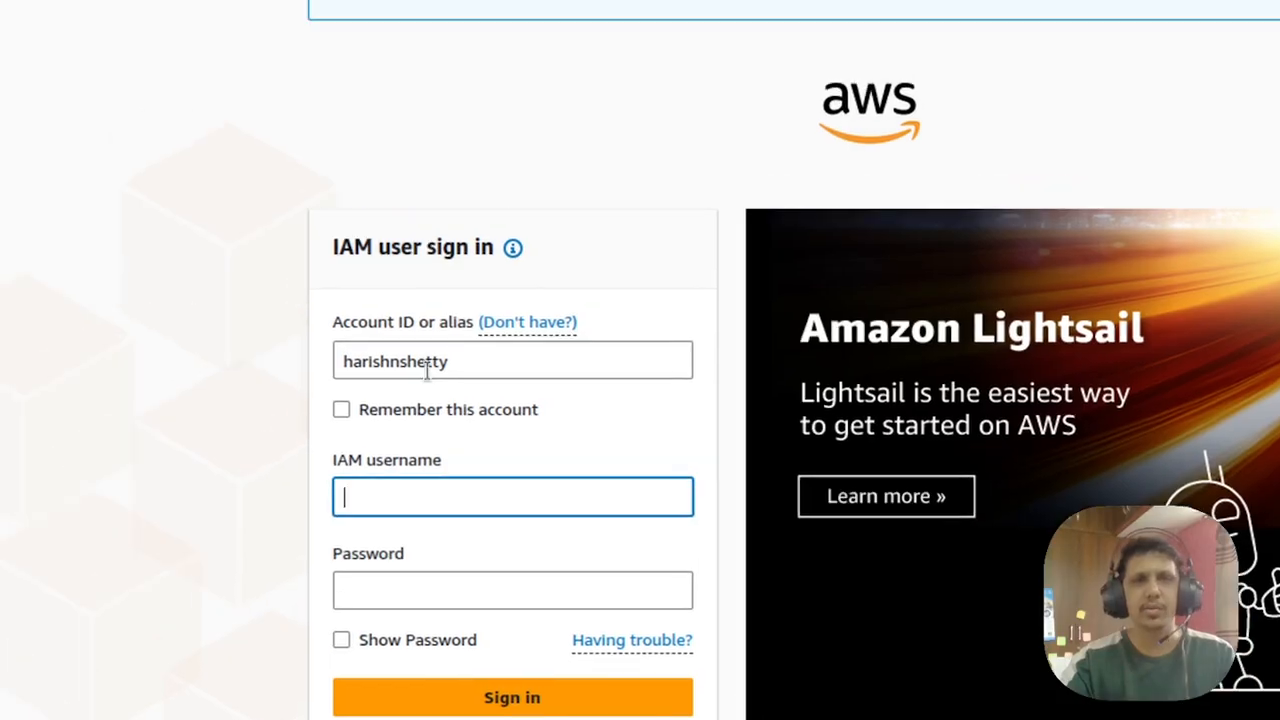
pyautogui.click(366, 372)
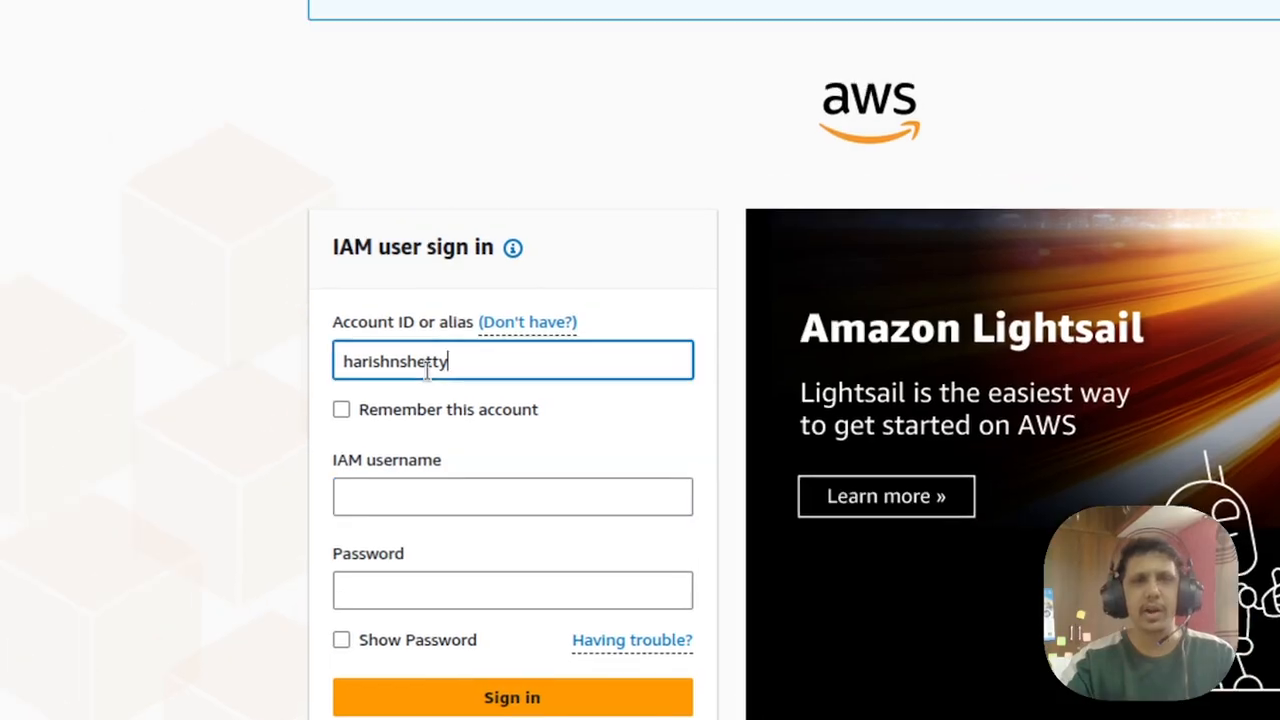
pyautogui.doubleClick(366, 372)
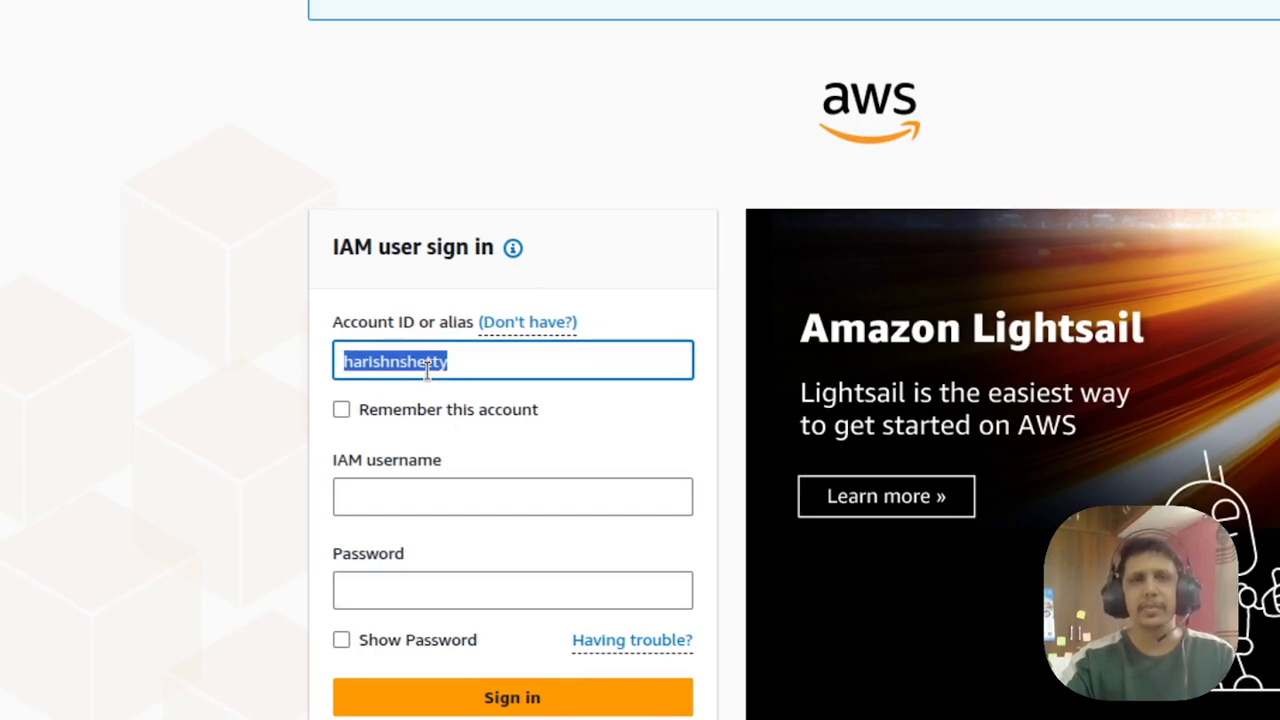
pyautogui.click(406, 492)
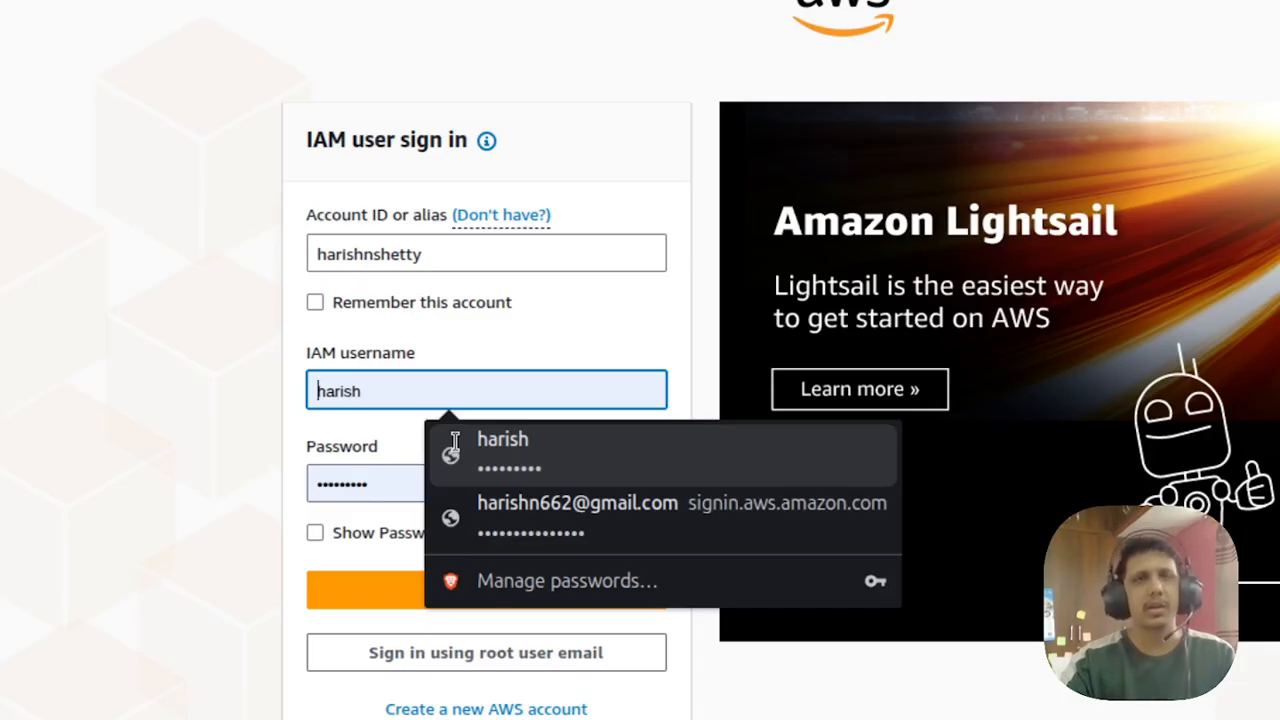
pyautogui.click(455, 442)
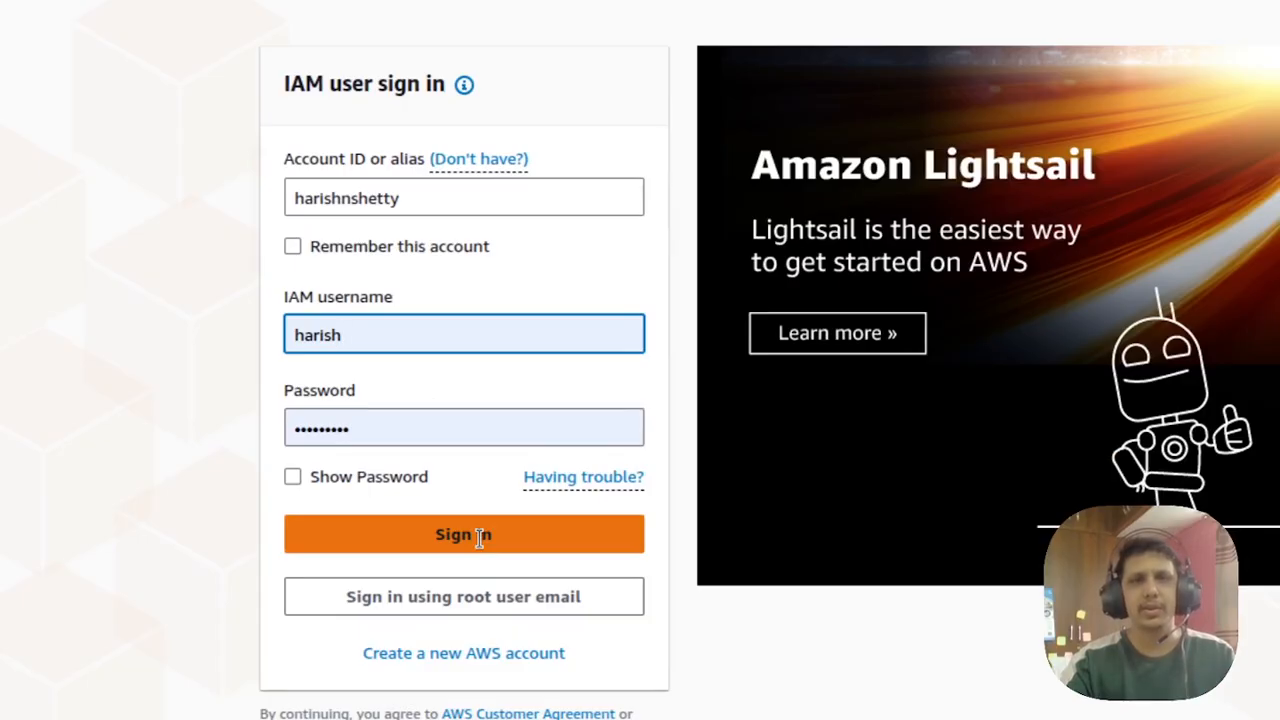
pyautogui.click(479, 537)
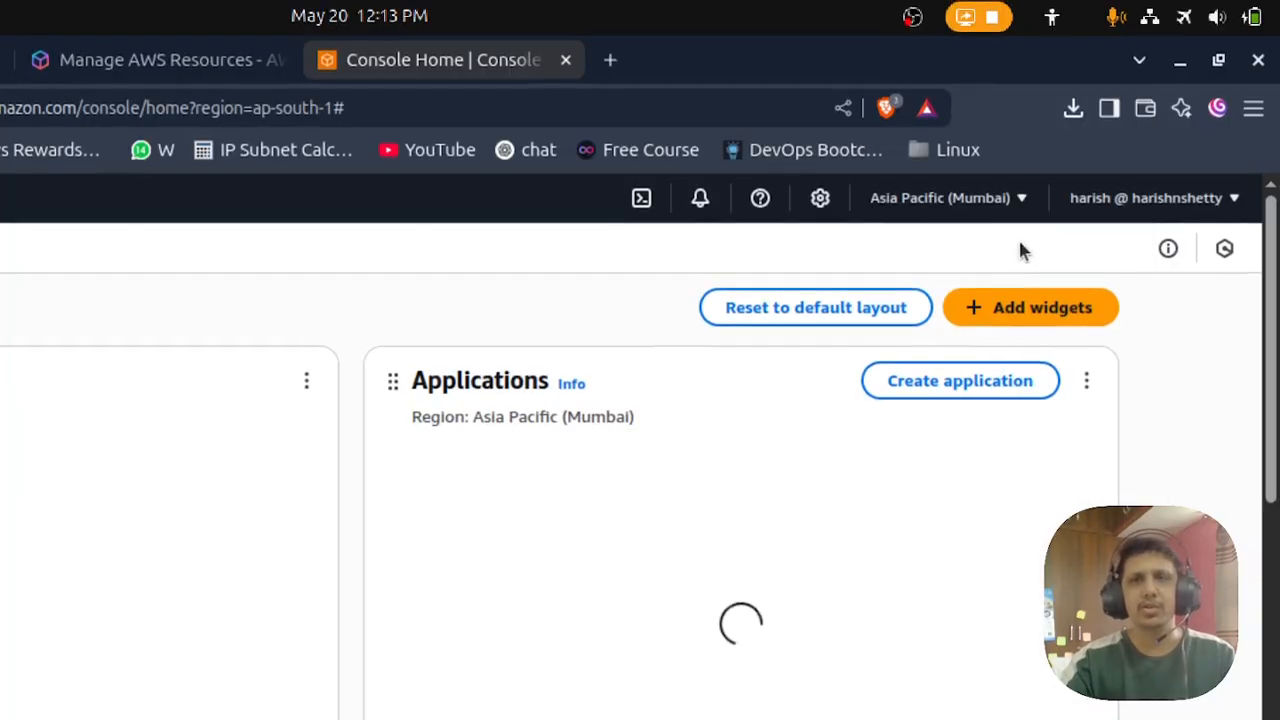
# - Search the AWS services for "ec2" and open the EC2 service
pyautogui.click(980, 200)
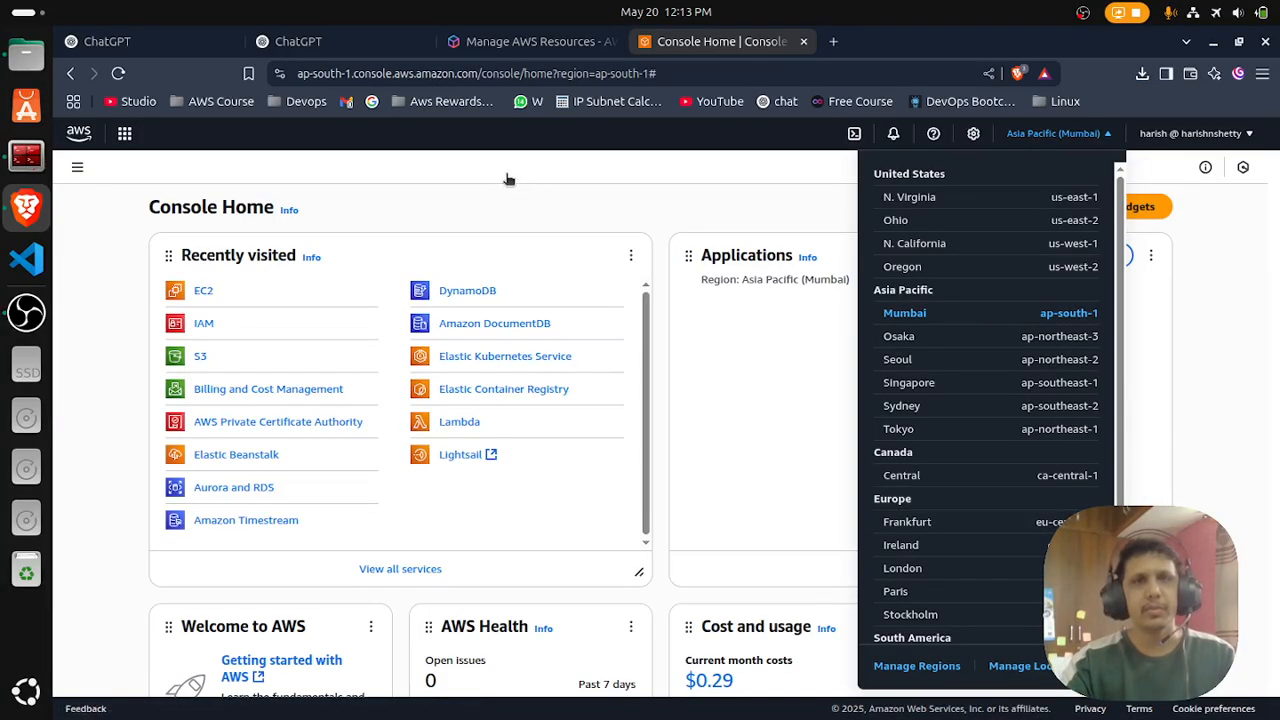
pyautogui.click(209, 131)
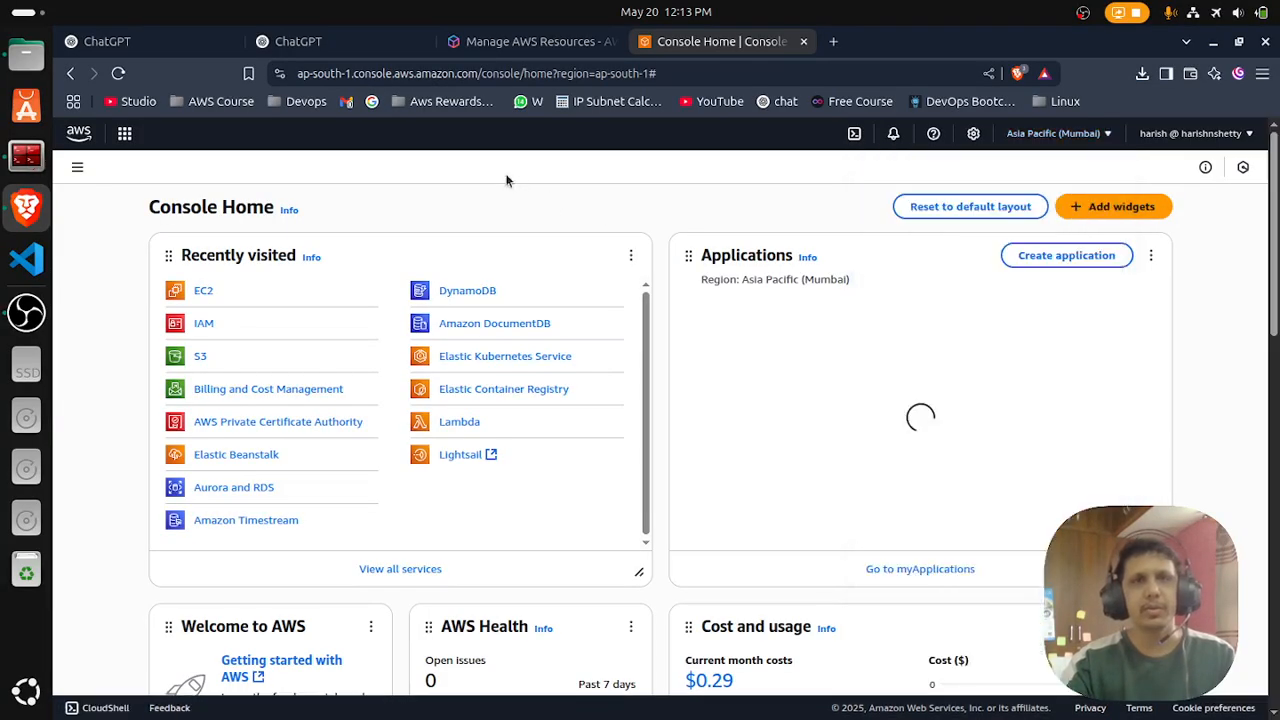
pyautogui.click(189, 134)
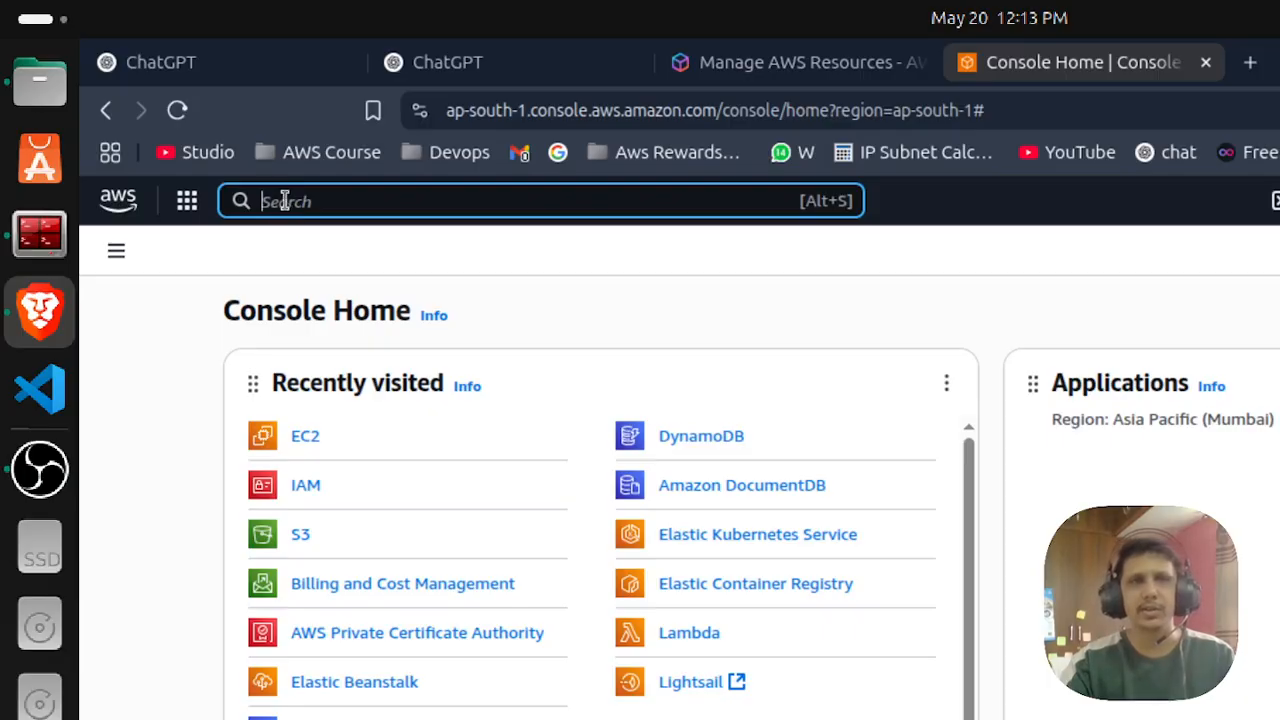
pyautogui.write('ec')
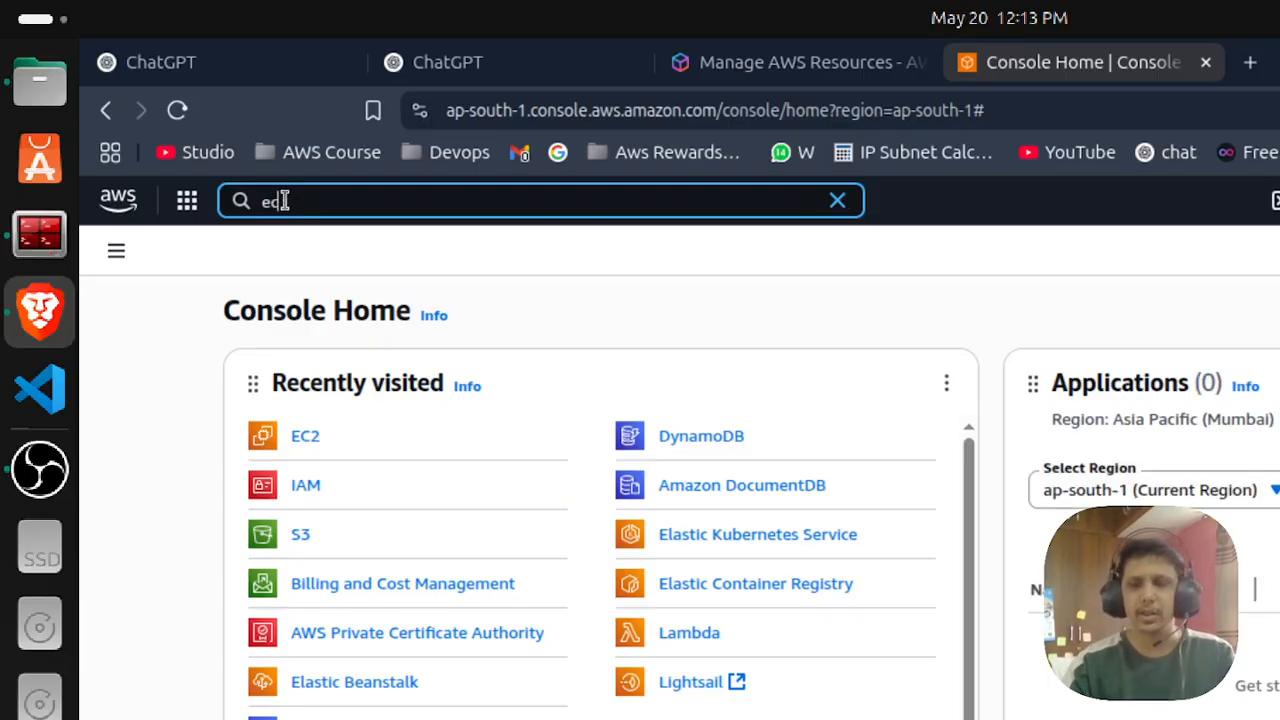
pyautogui.write('2')
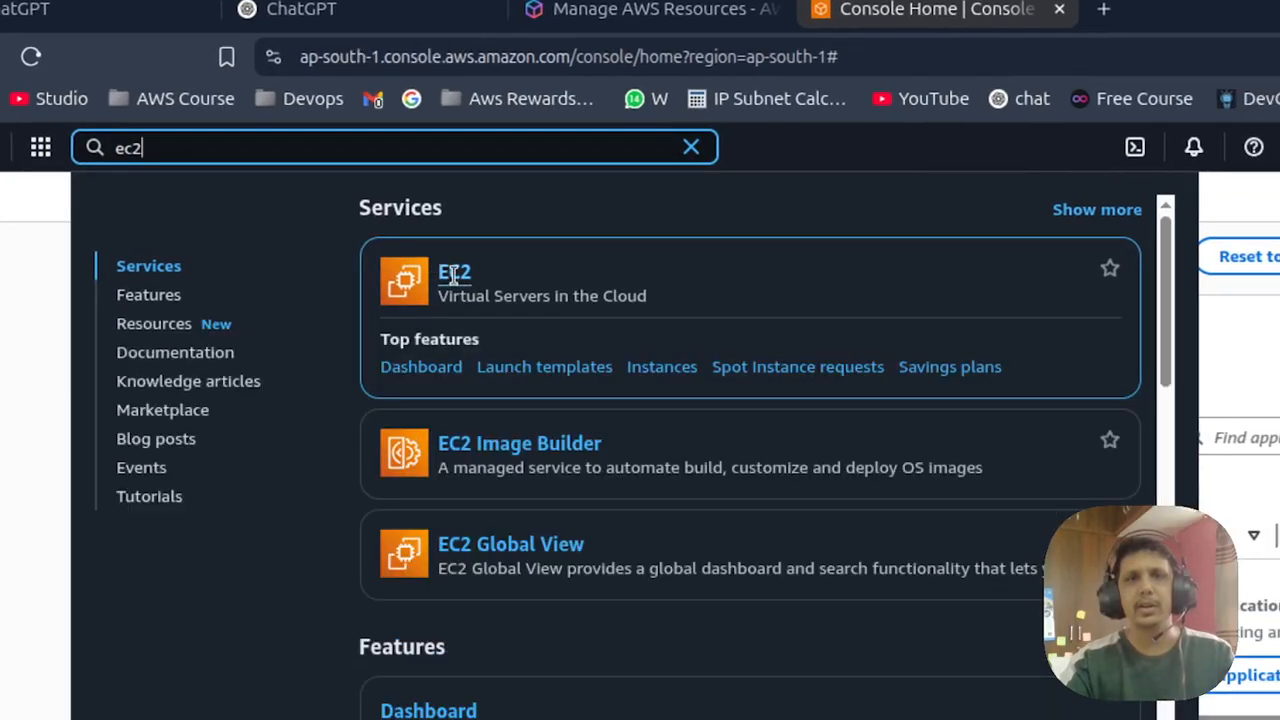
pyautogui.click(453, 276)
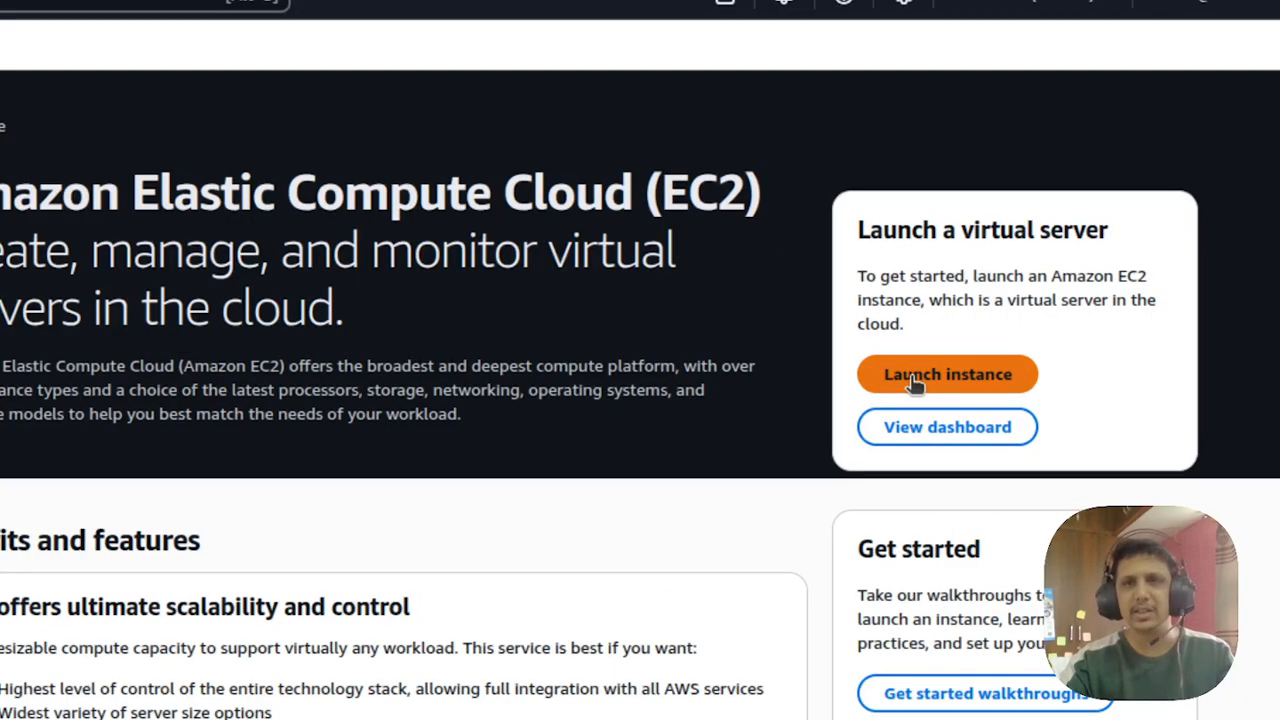
# - Start launching an EC2 instance and name it First-ec2
pyautogui.click(991, 388)
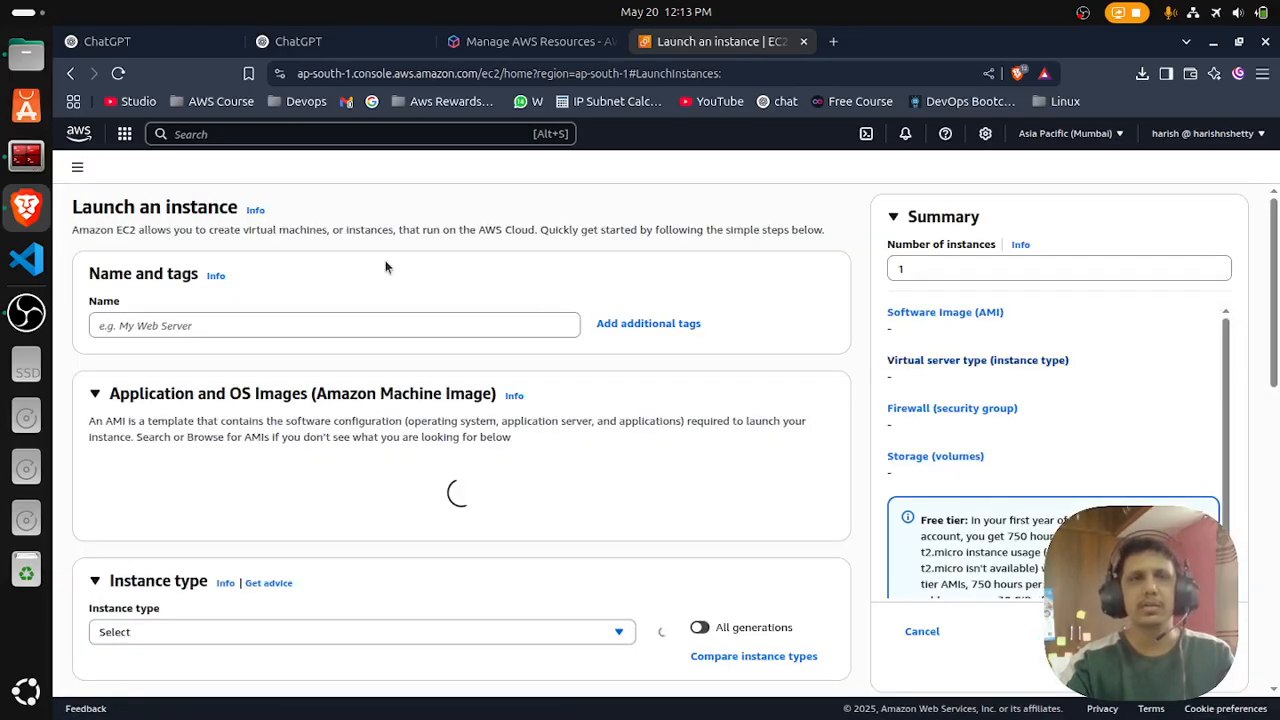
pyautogui.press('super')
pyautogui.press('super')
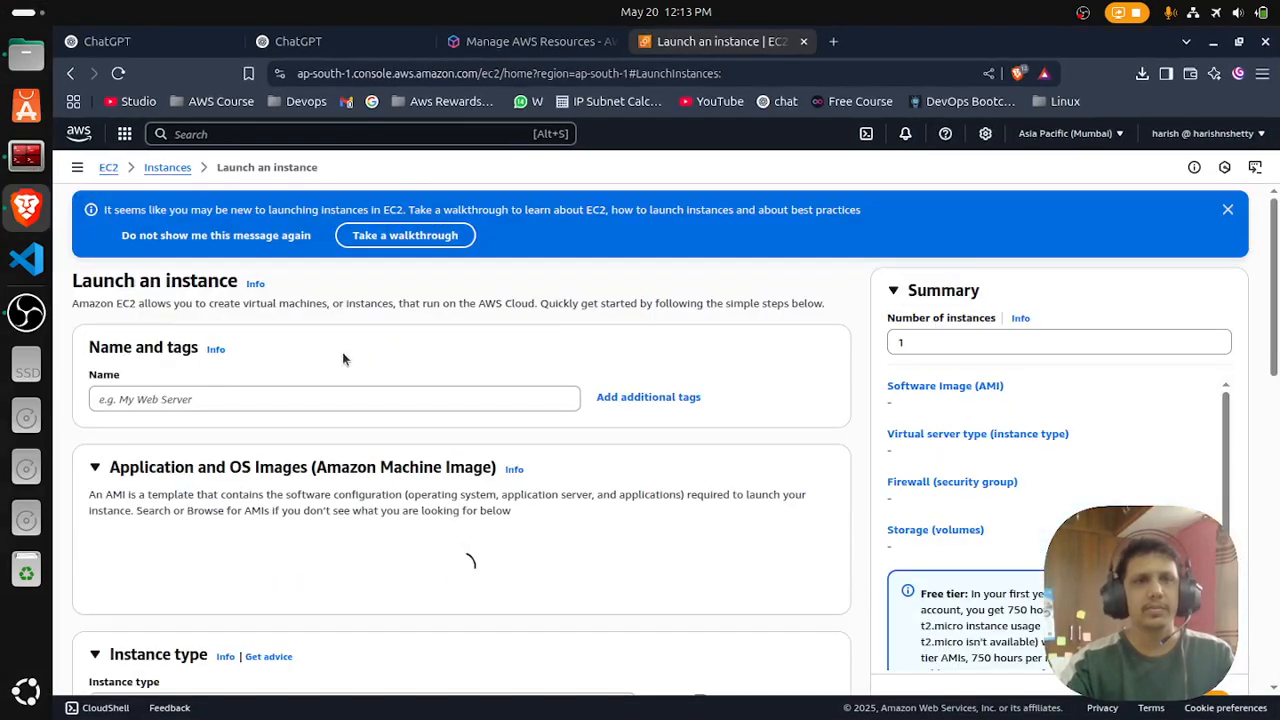
pyautogui.click(180, 400)
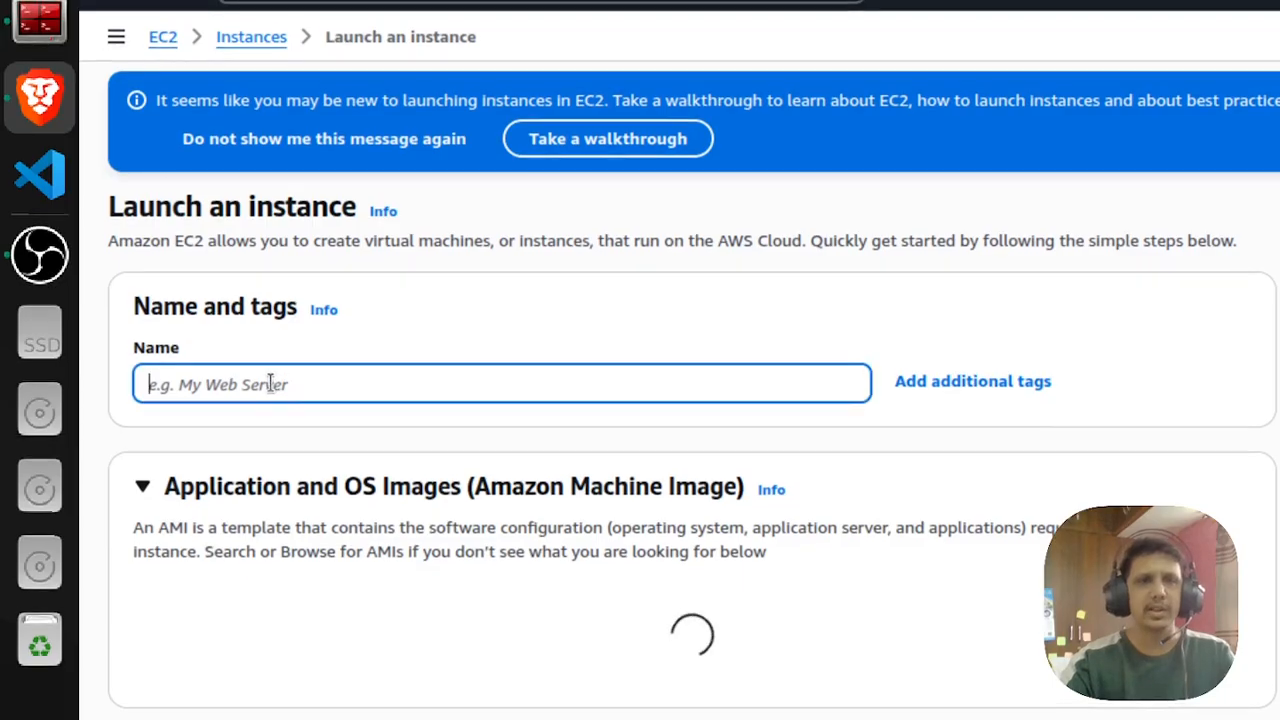
pyautogui.write('First')
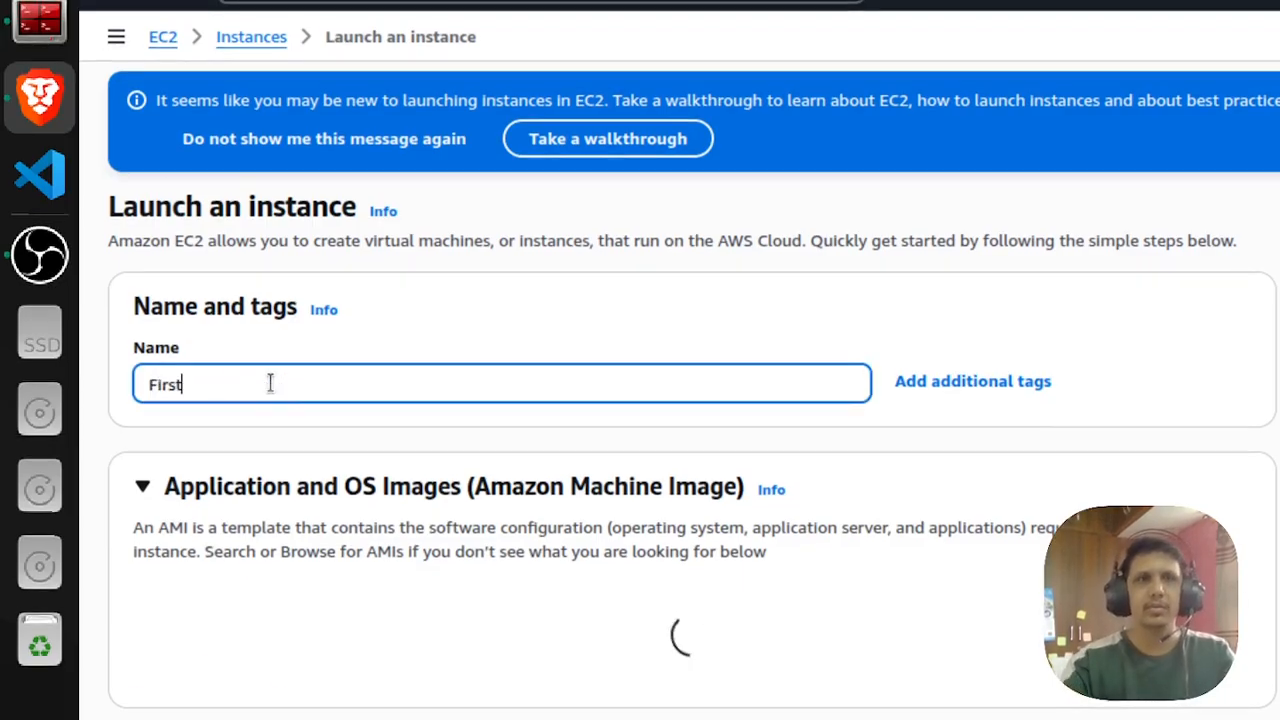
pyautogui.write('-ec2')
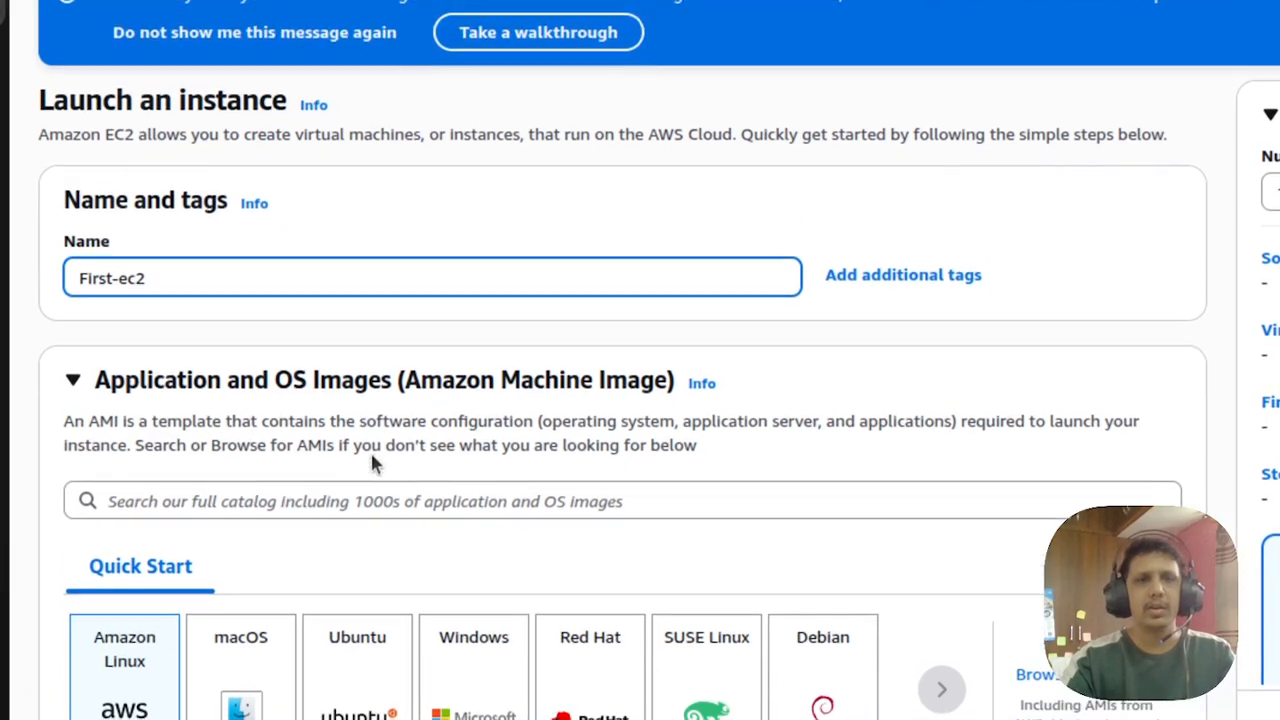
# - Choose Ubuntu as the instance's operating system image
pyautogui.scroll(-5, 370, 450)
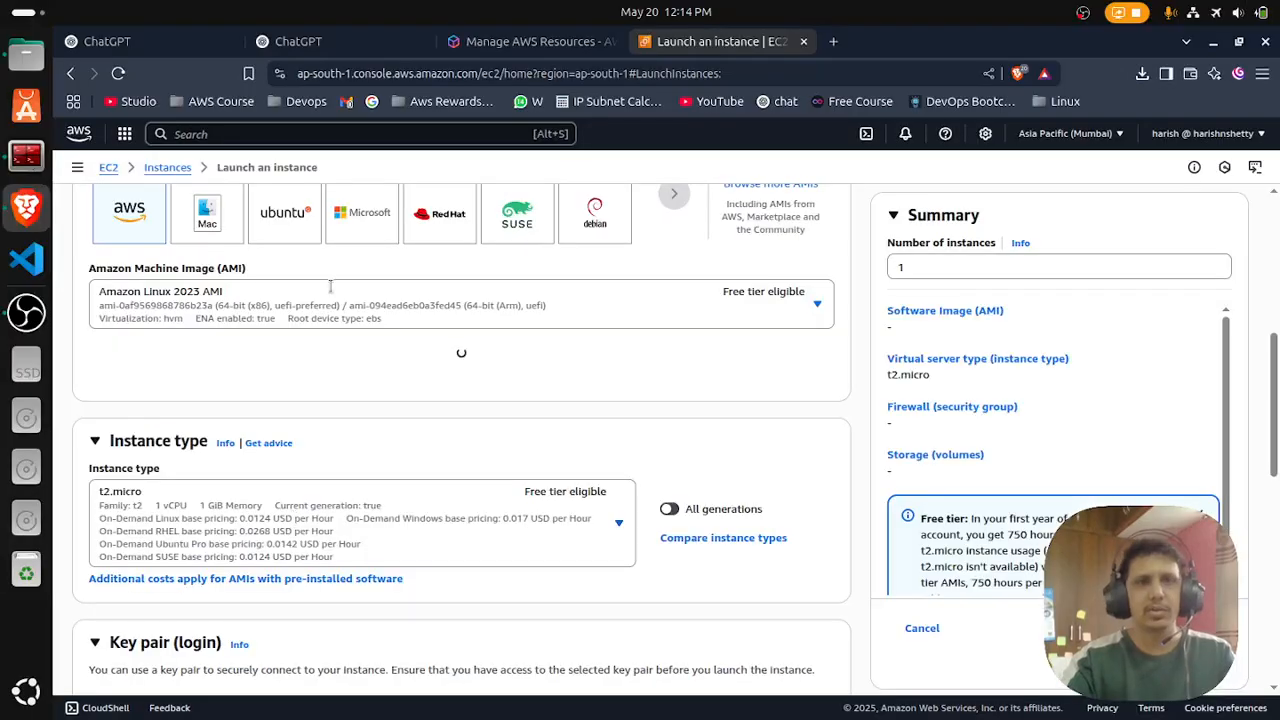
pyautogui.scroll(2, 318, 335)
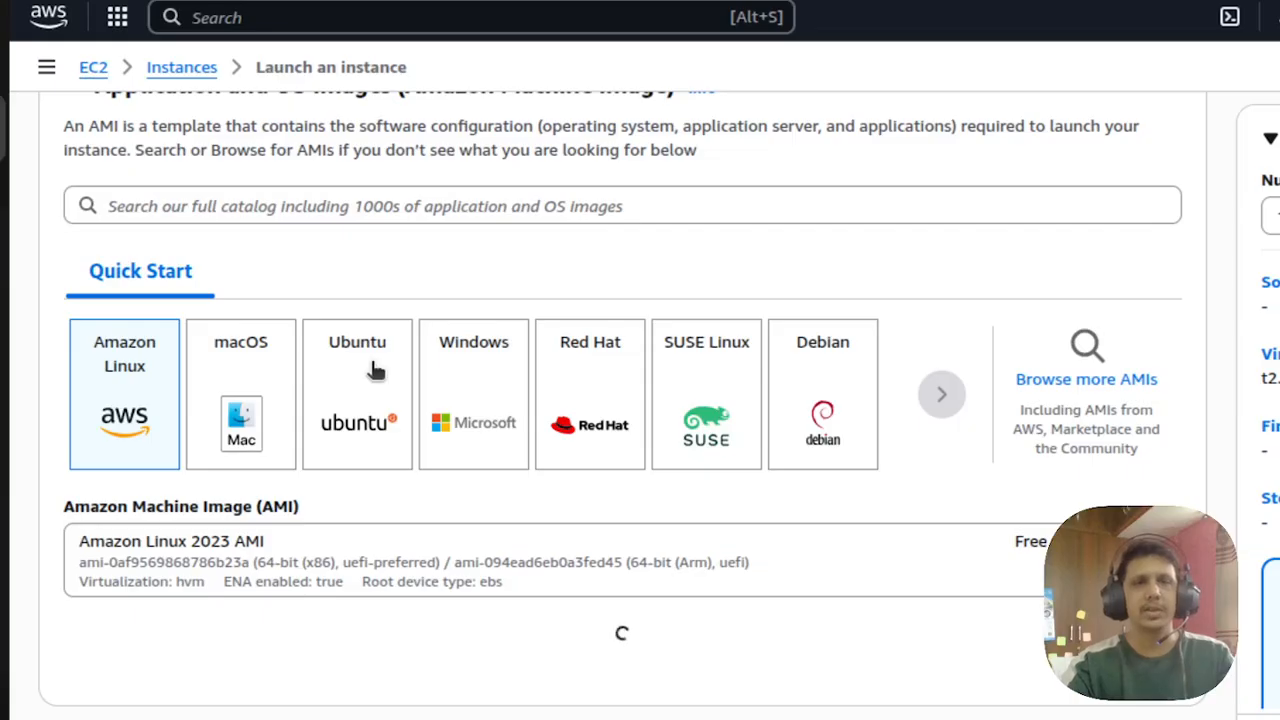
pyautogui.click(376, 371)
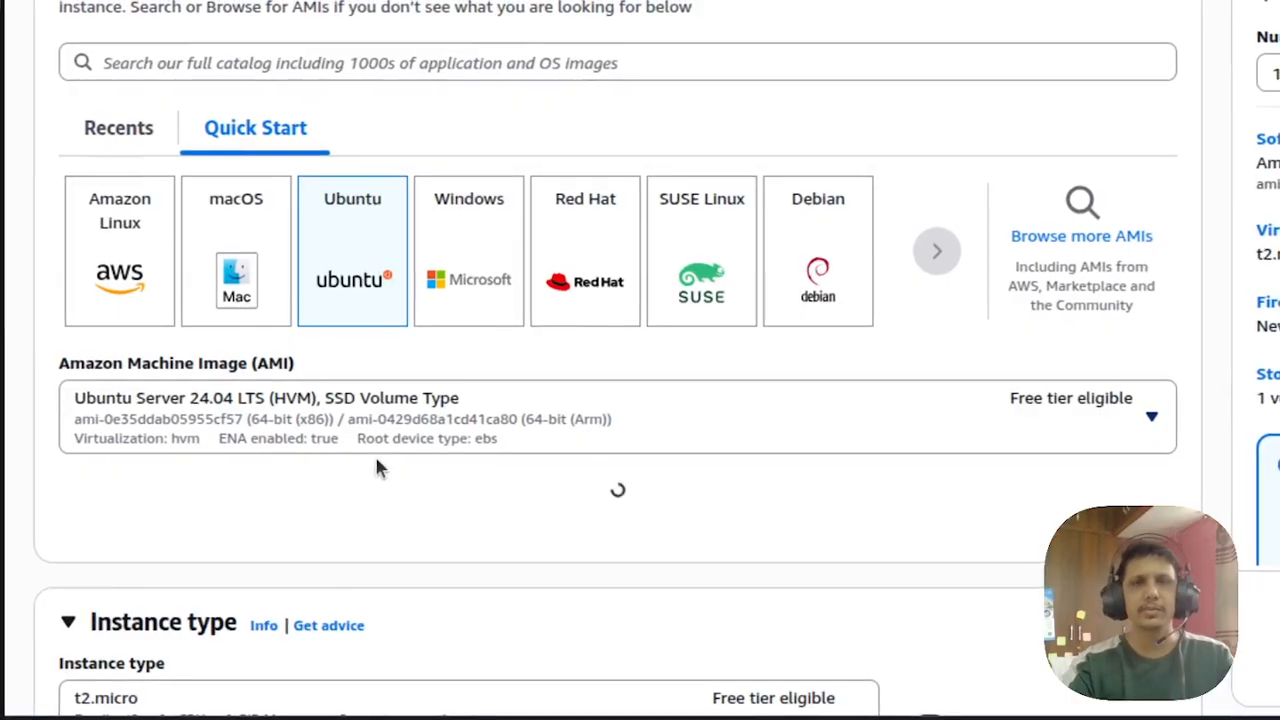
# - Browse the available instance types and select the free-tier eligible t2.micro
pyautogui.scroll(-1, 376, 460)
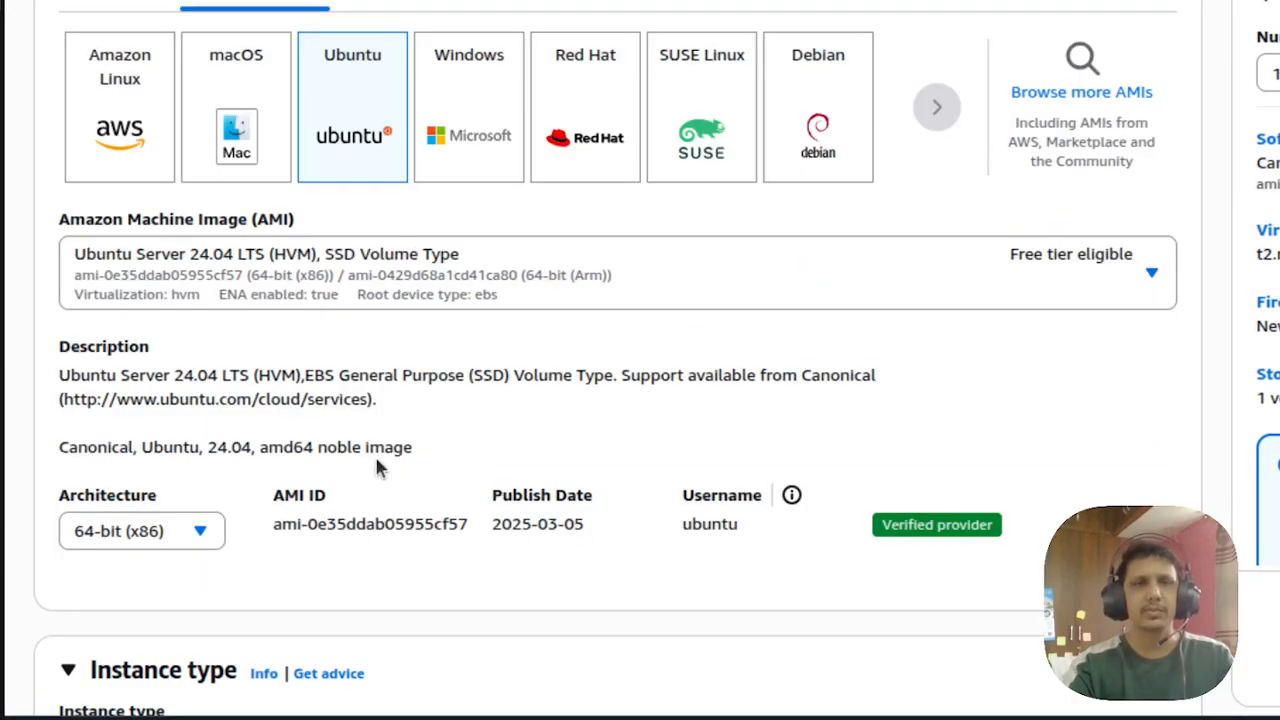
pyautogui.scroll(-4, 376, 458)
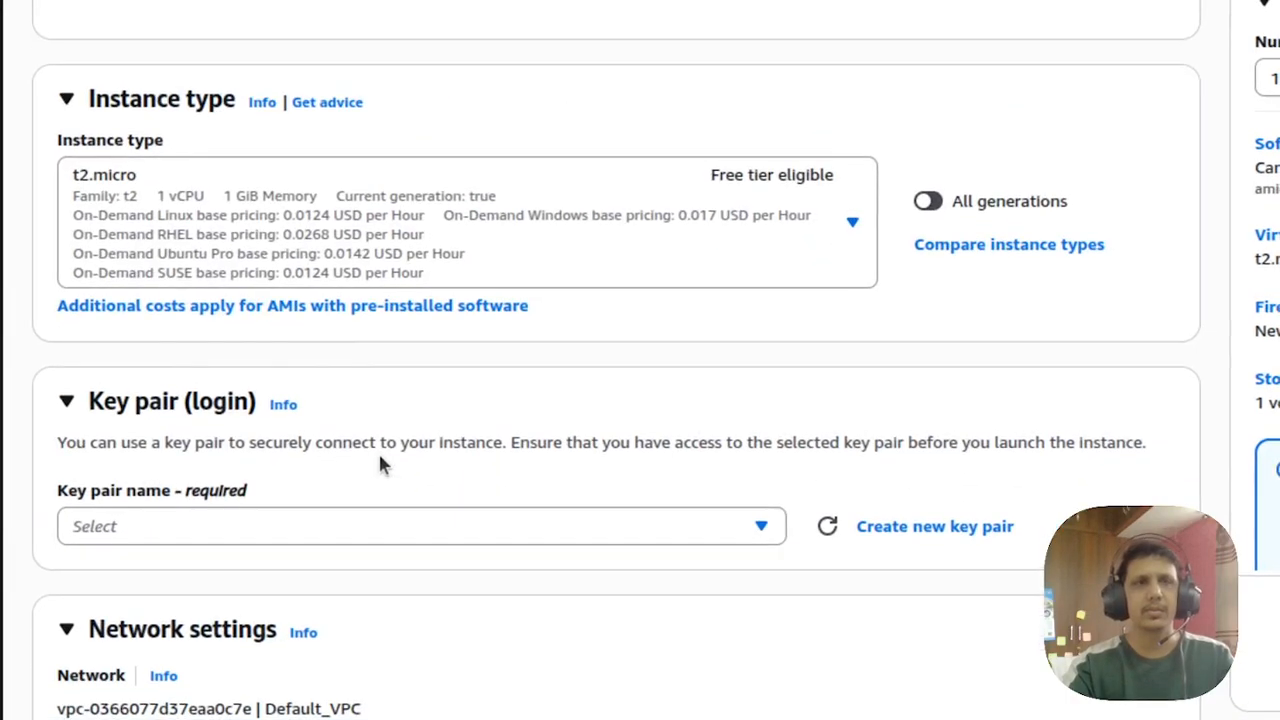
pyautogui.click(414, 235)
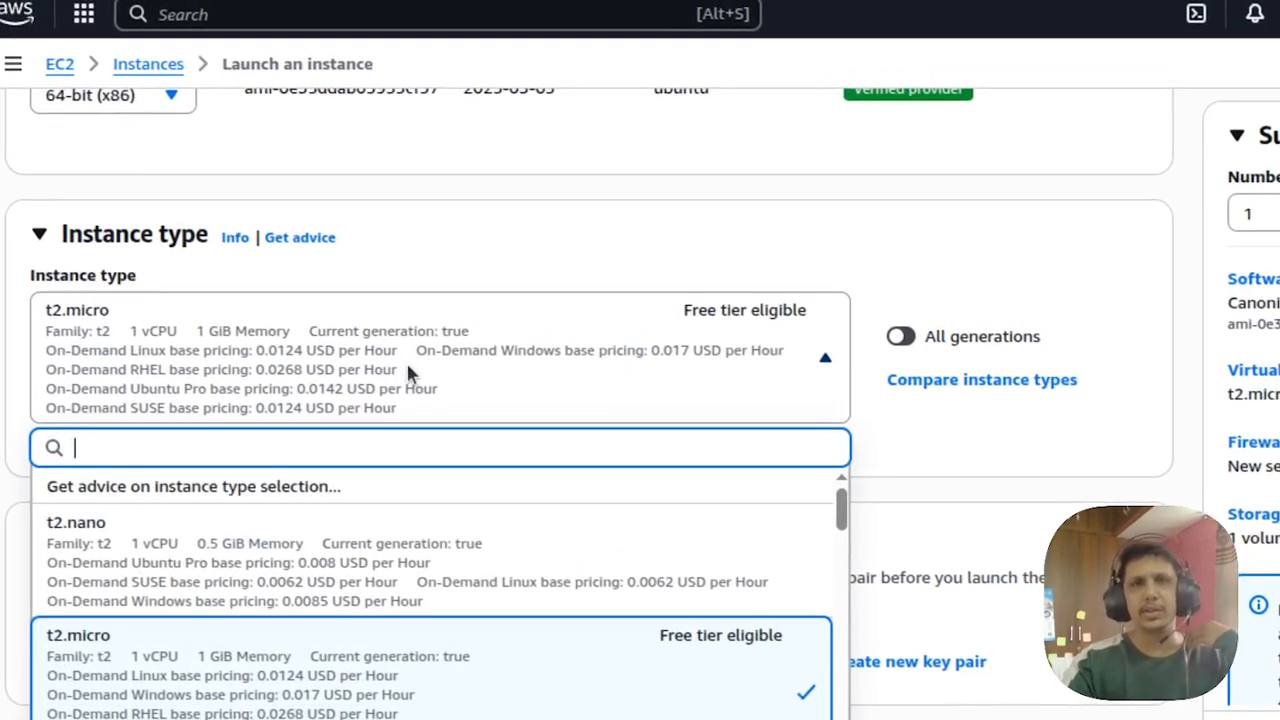
pyautogui.scroll(-2, 407, 366)
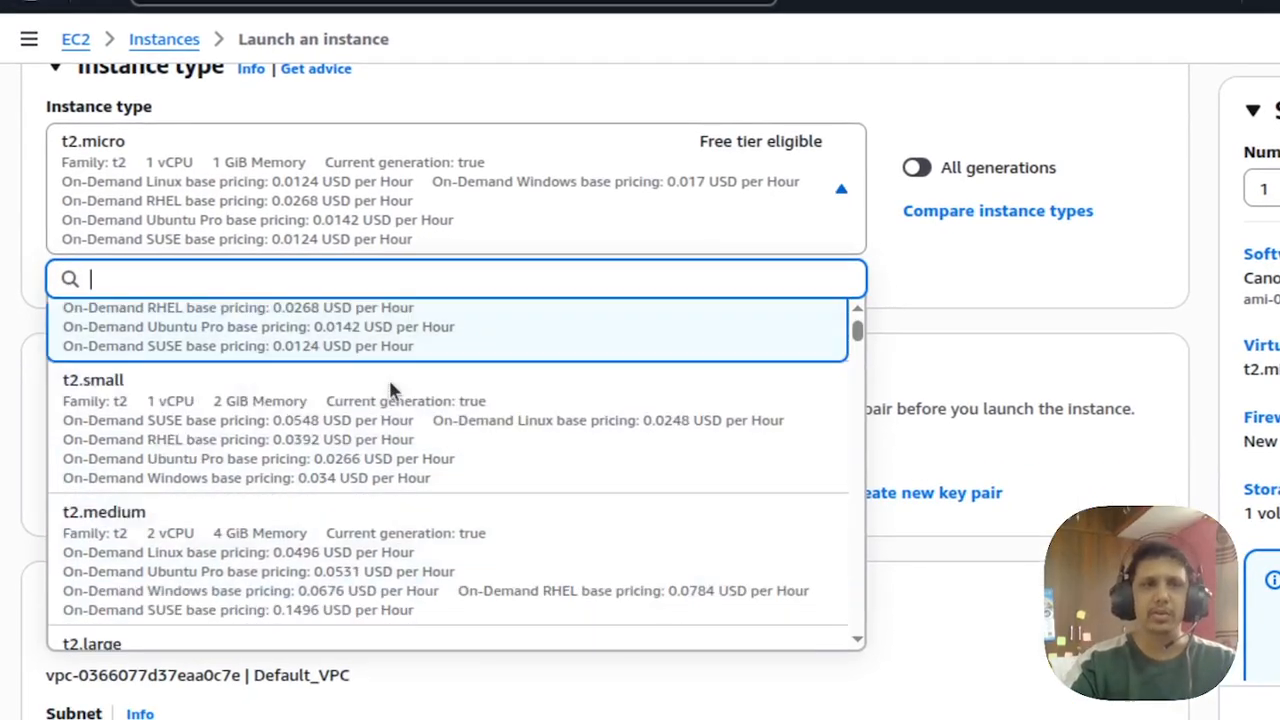
pyautogui.scroll(-4, 388, 380)
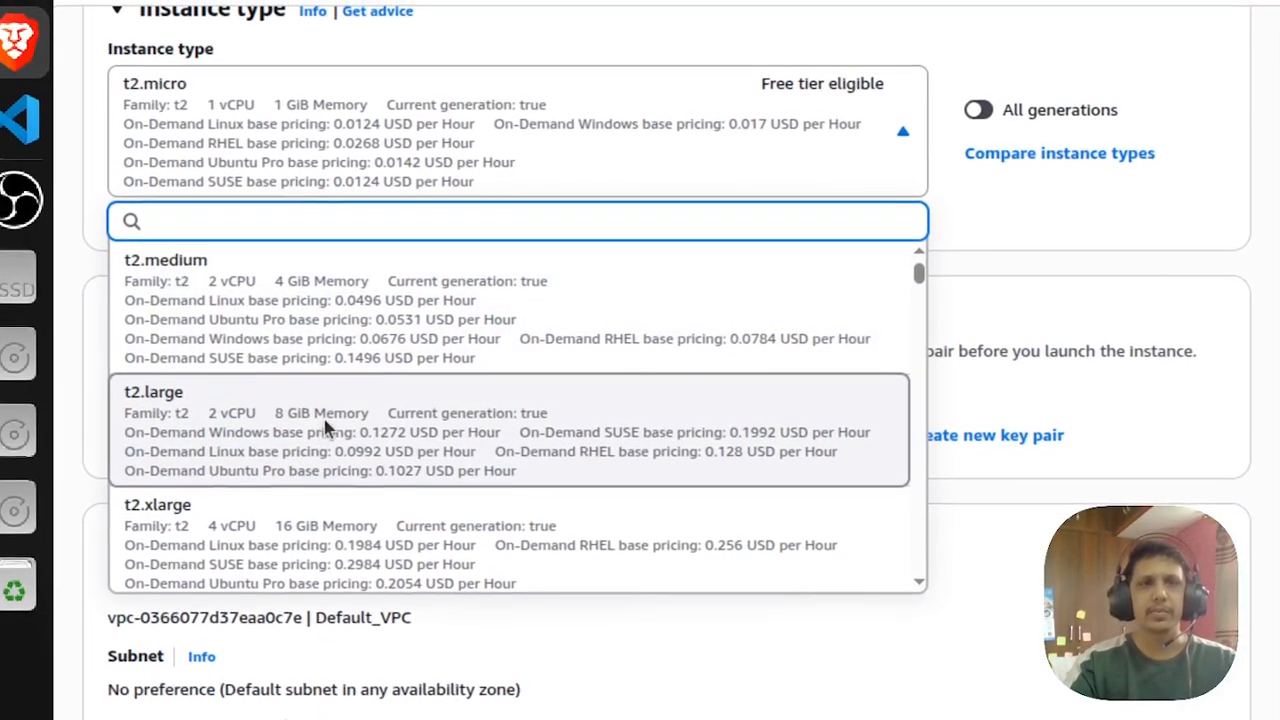
pyautogui.scroll(3, 325, 428)
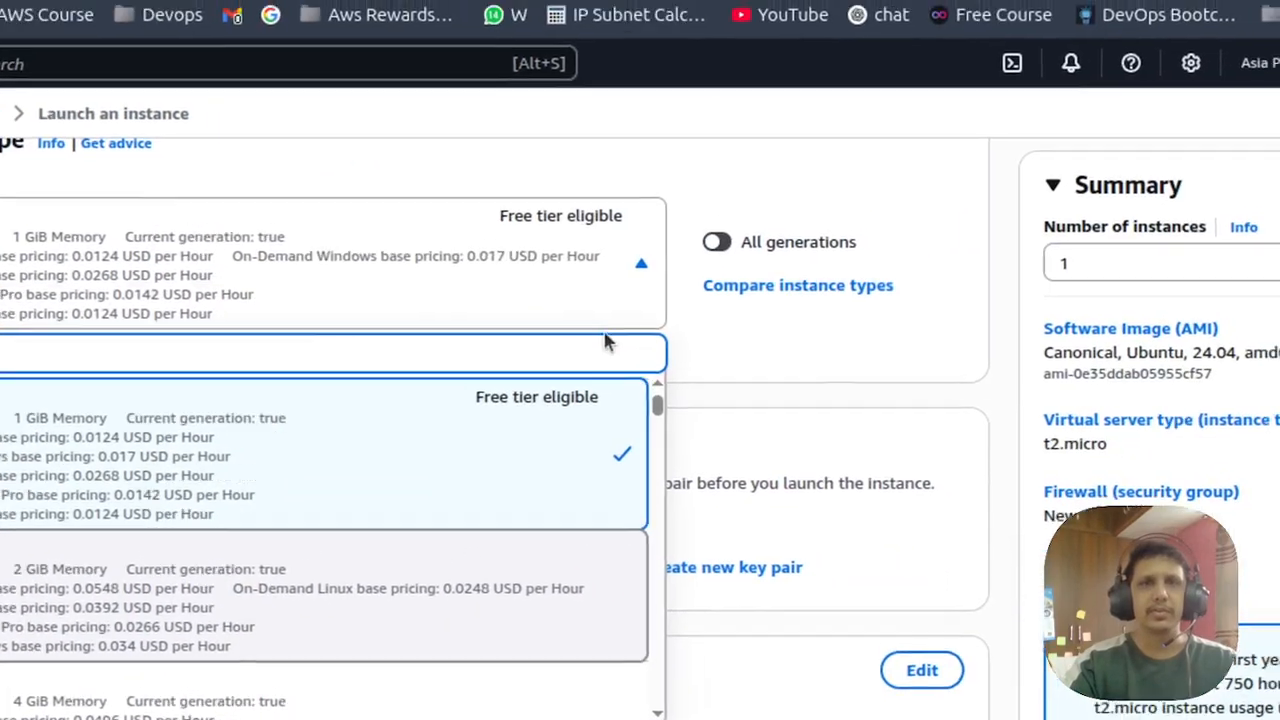
pyautogui.scroll(2, 565, 440)
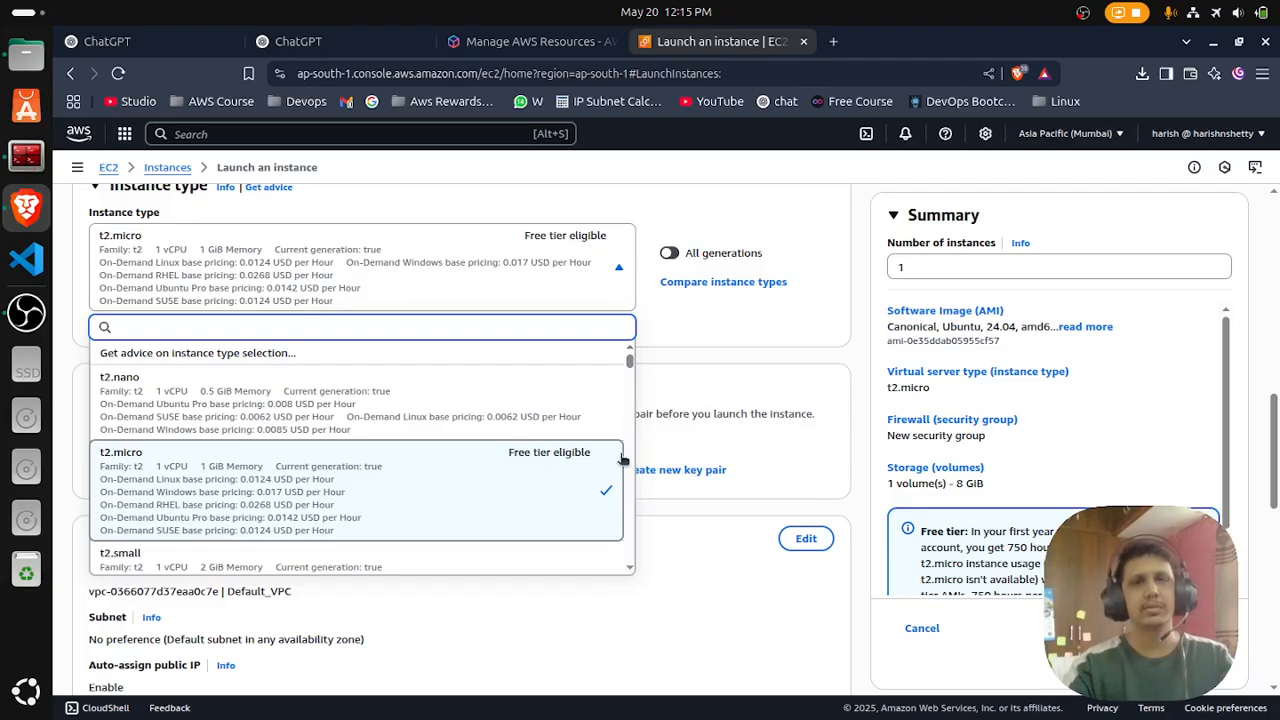
pyautogui.click(365, 478)
# - Keep t2.micro as the instance type, start creating a new key pair and name it ubuntu
pyautogui.click(332, 462)
pyautogui.scroll(-1, 333, 456)
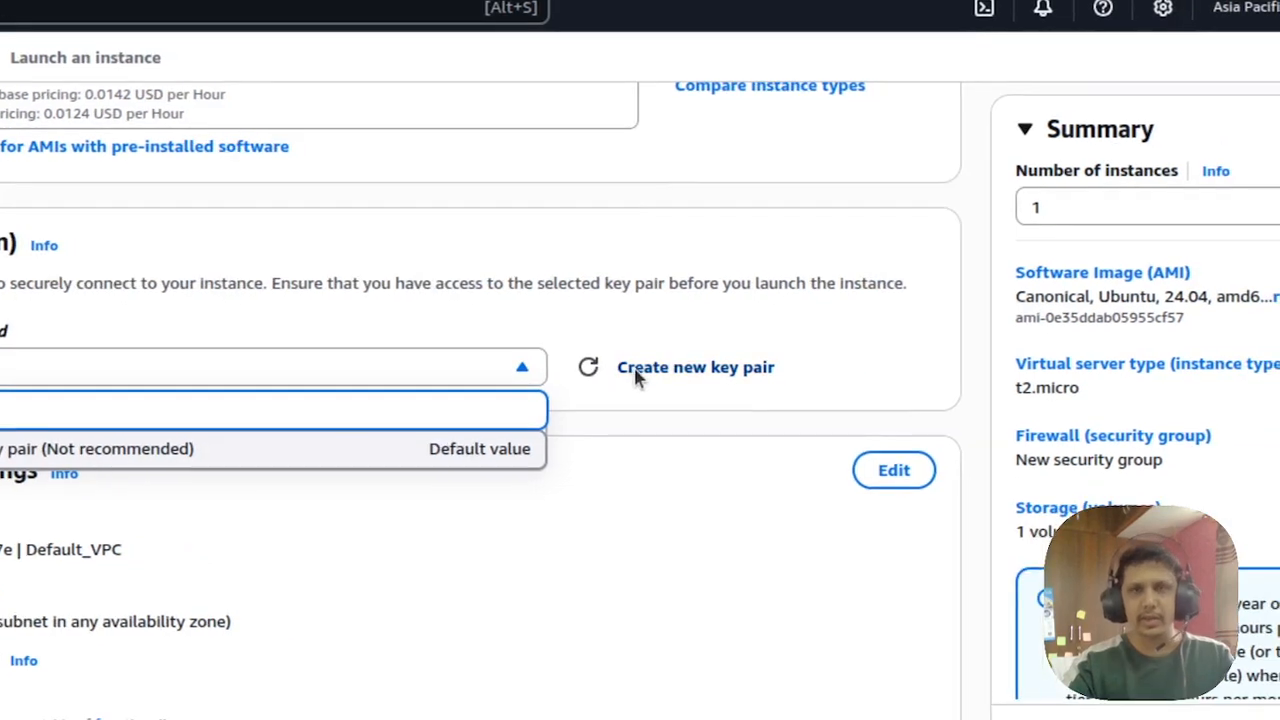
pyautogui.click(636, 376)
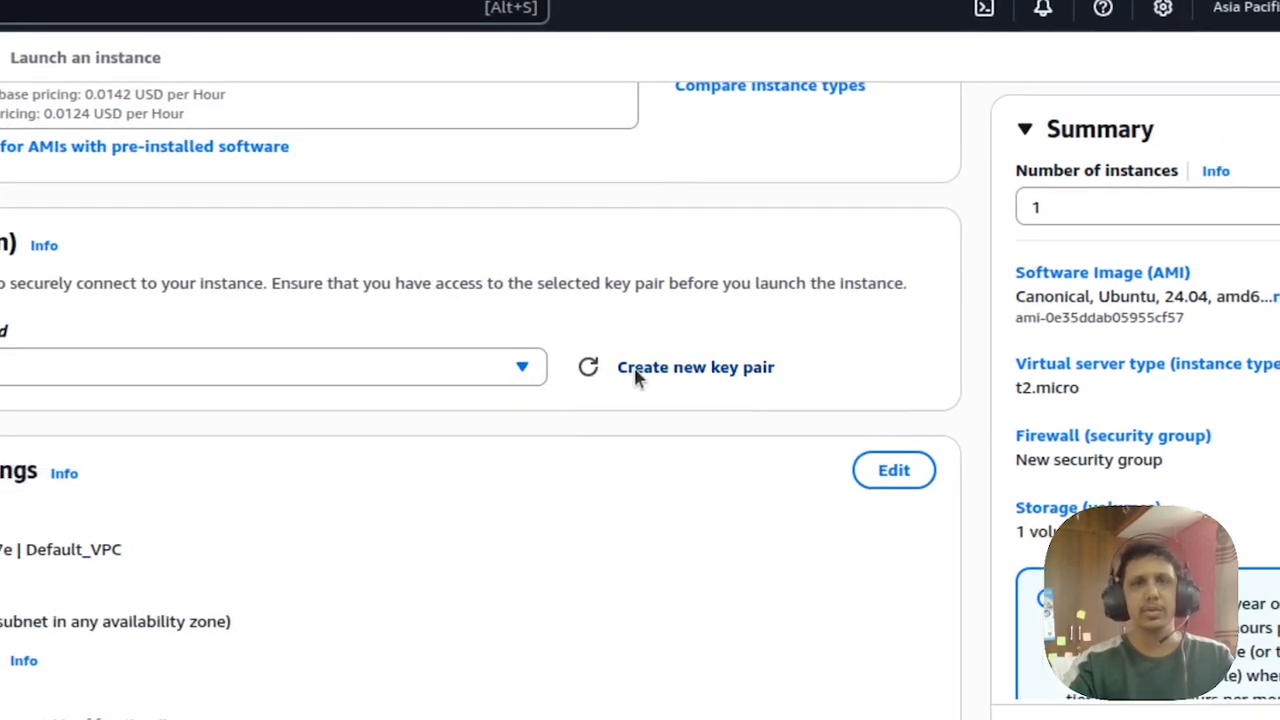
pyautogui.click(636, 376)
pyautogui.click(533, 328)
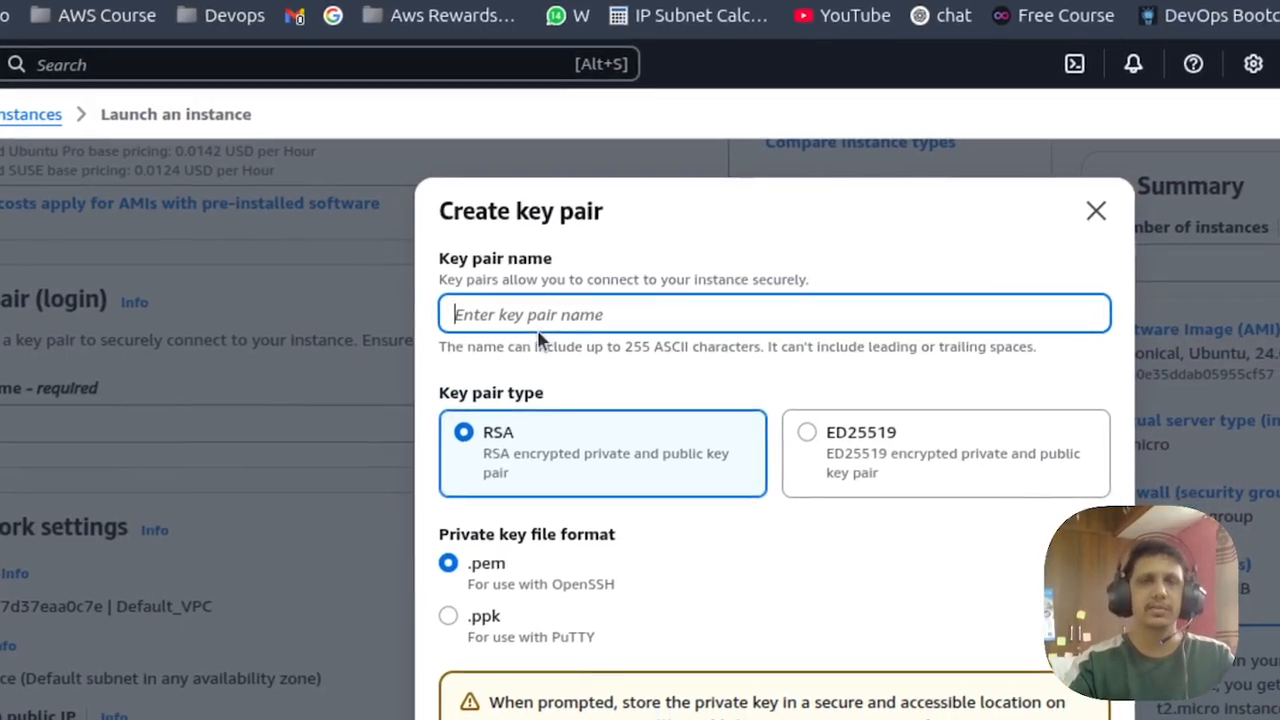
pyautogui.write('ubuntu')
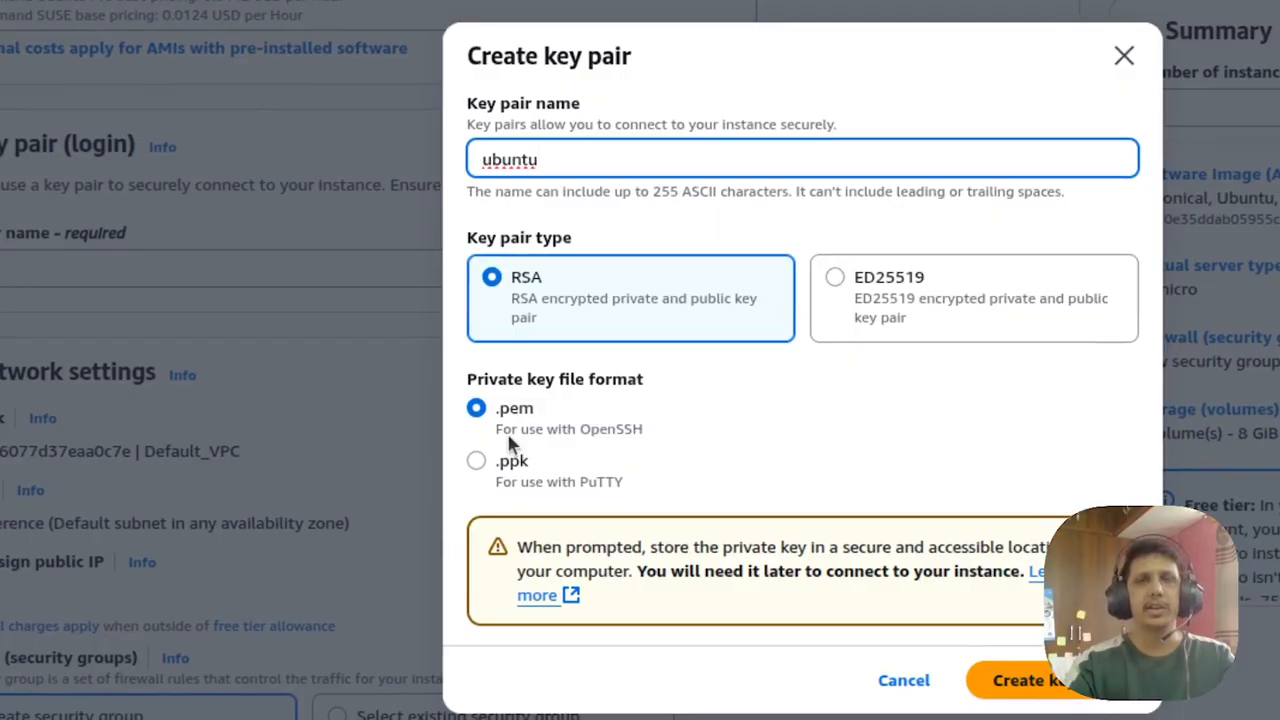
# - Create the RSA key pair in .pem format and save ubuntu.pem to the Downloads folder
pyautogui.moveTo(501, 411); pyautogui.dragTo(525, 410)
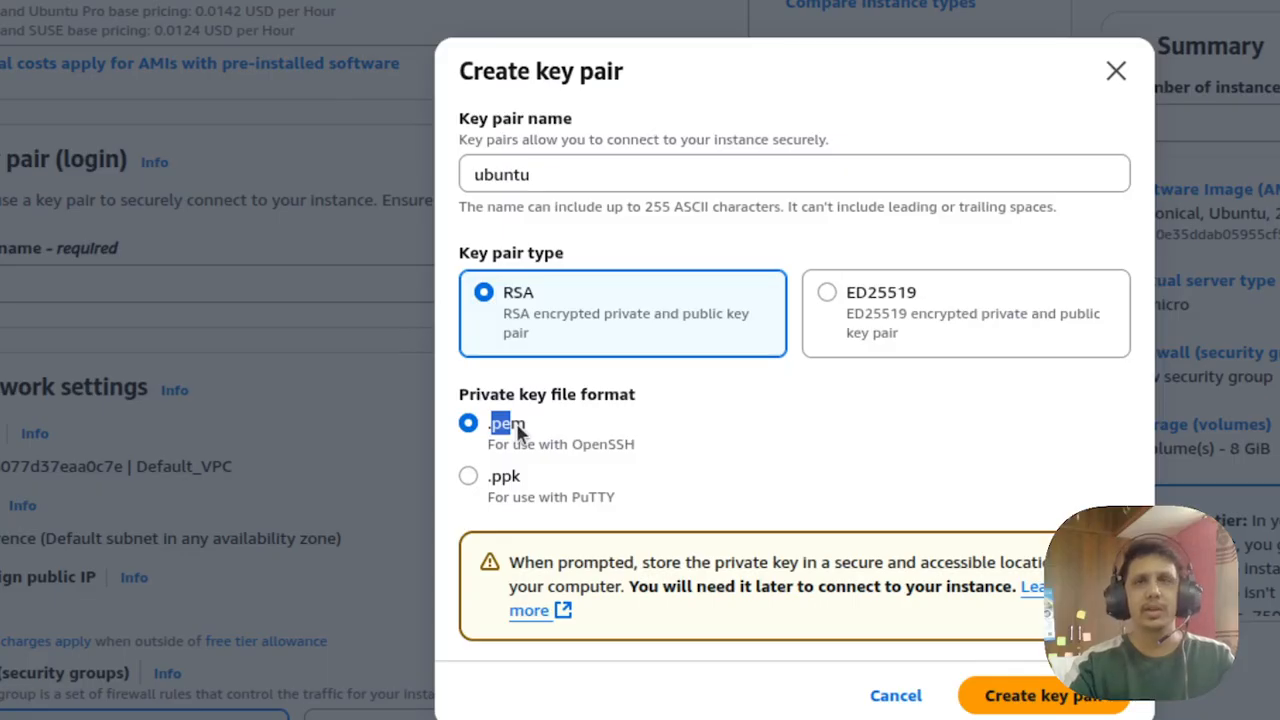
pyautogui.moveTo(497, 476); pyautogui.dragTo(536, 483)
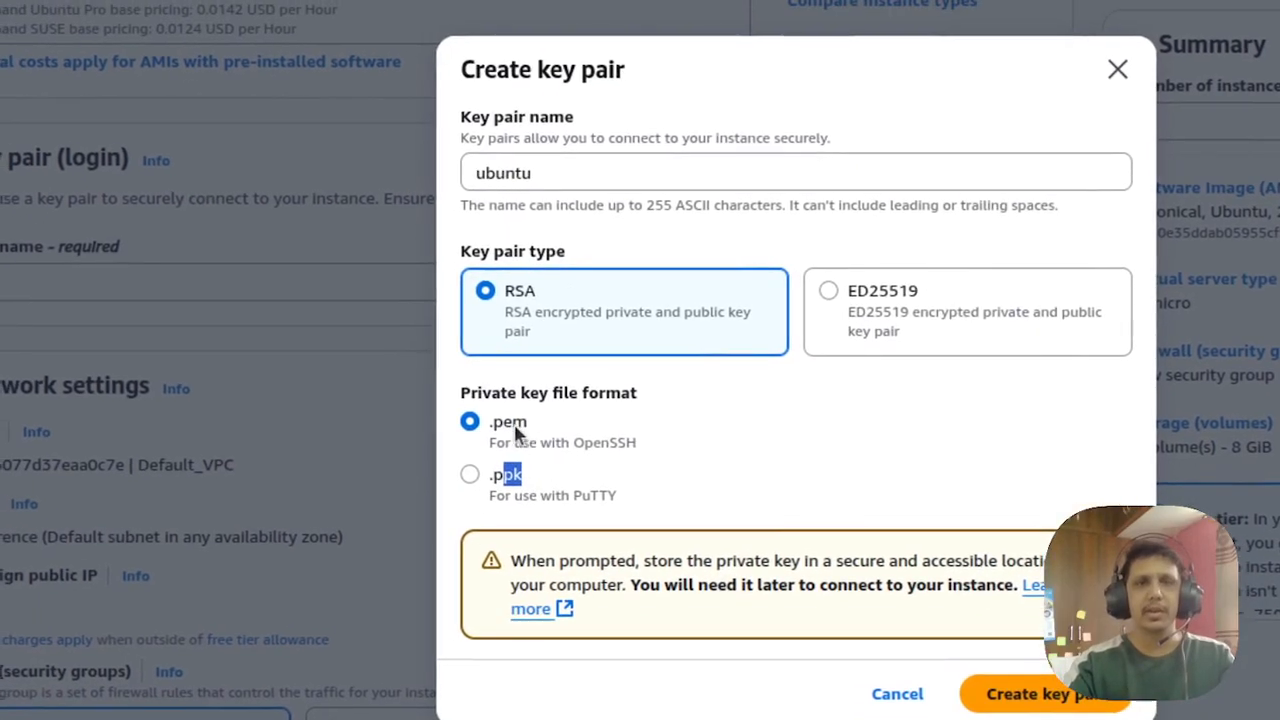
pyautogui.click(503, 396)
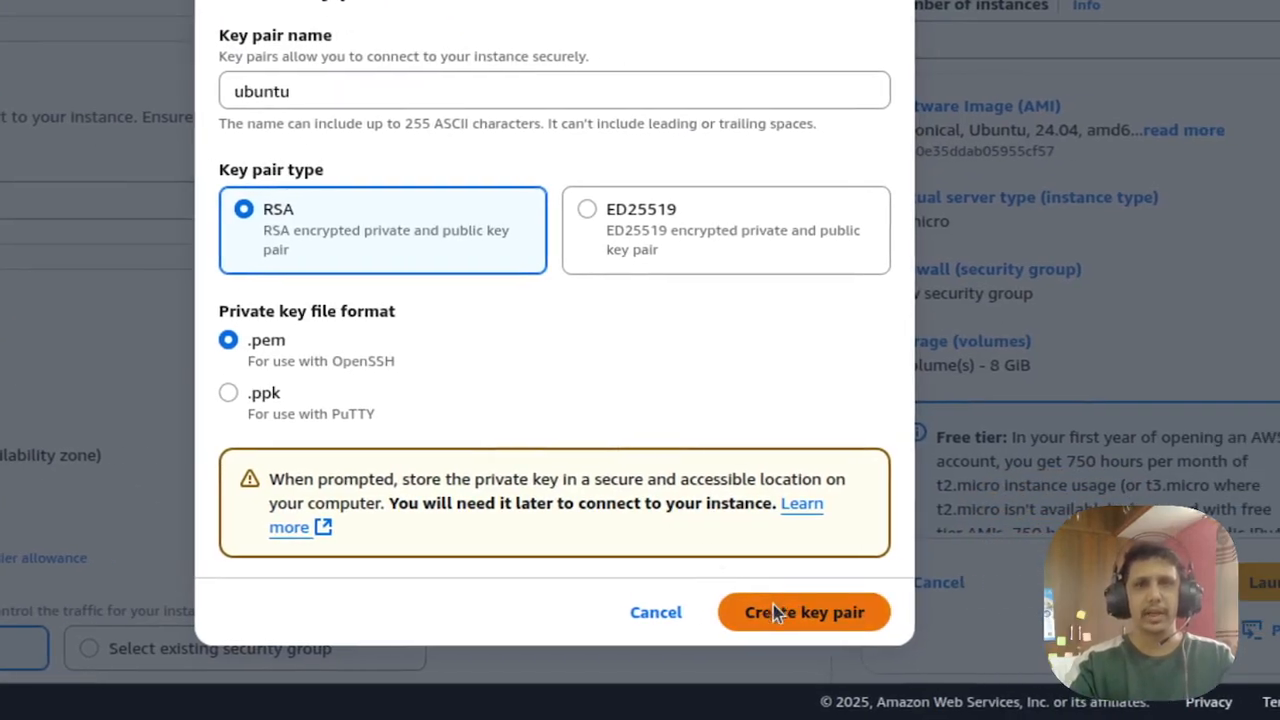
pyautogui.click(773, 604)
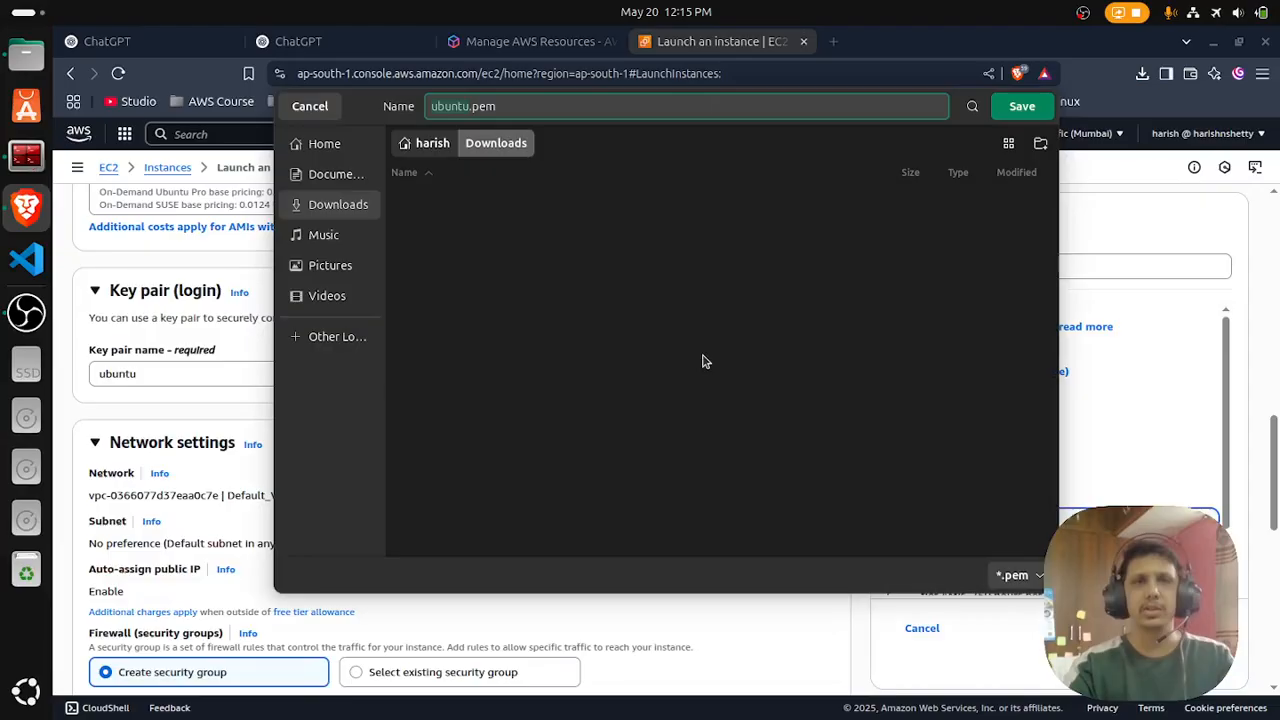
pyautogui.click(1024, 106)
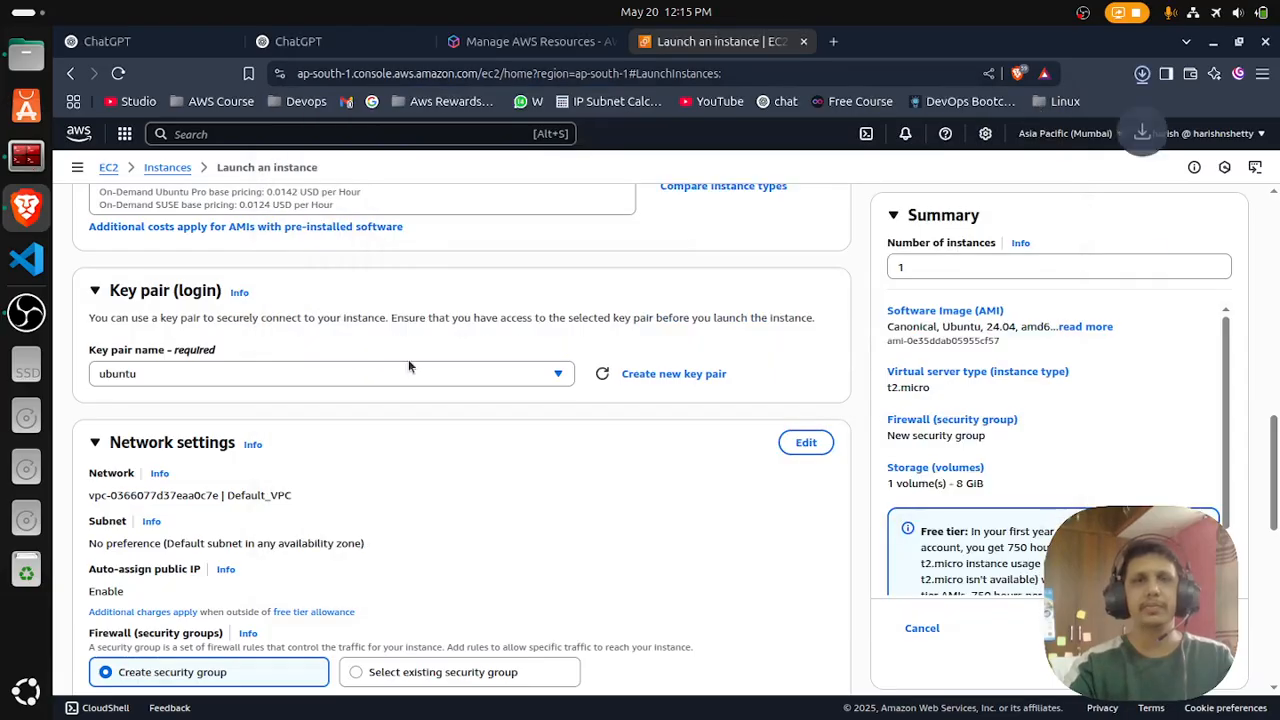
# - Review the default network, security group and storage settings, launch the instance, and view it in the instances list
pyautogui.scroll(-5, 381, 467)
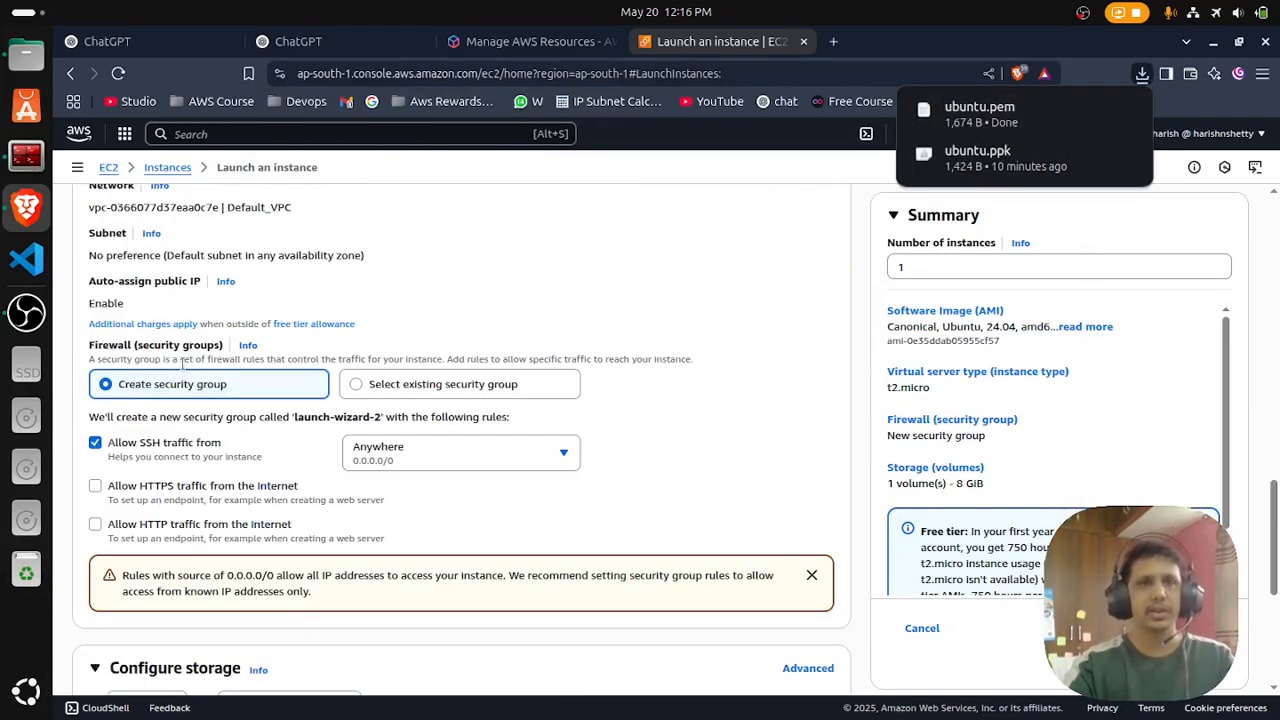
pyautogui.scroll(3, 181, 371)
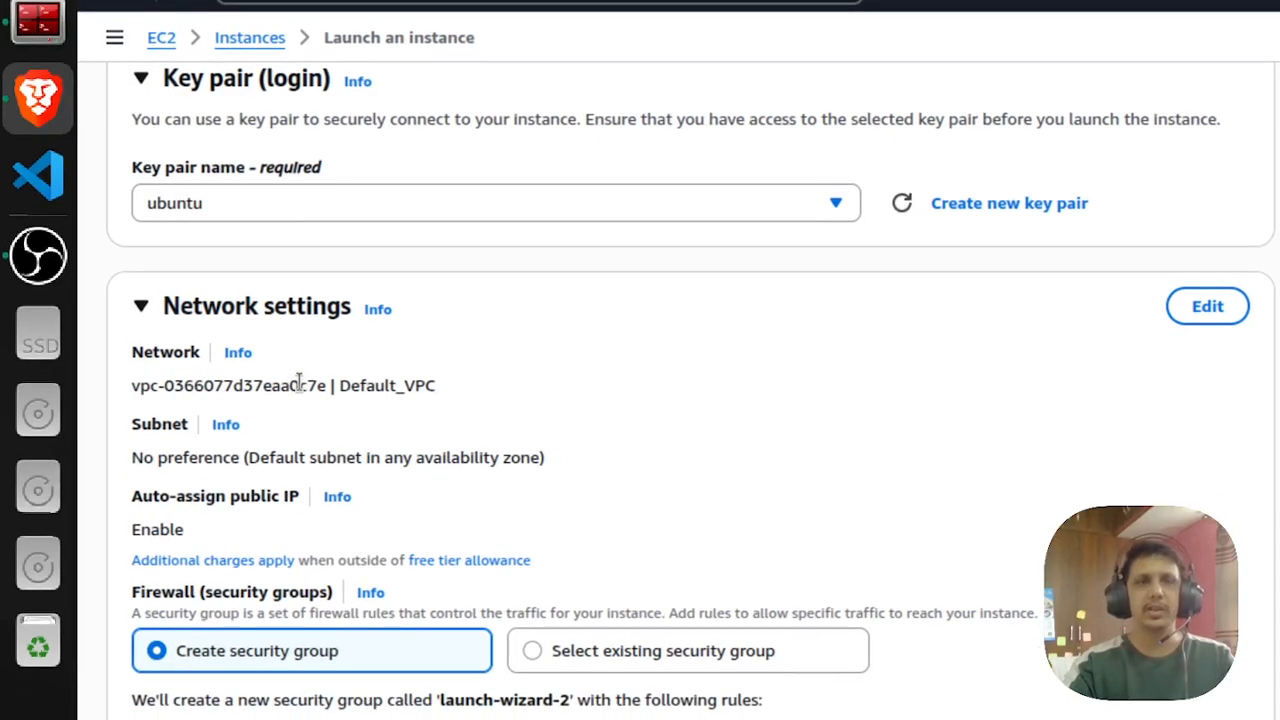
pyautogui.scroll(-5, 360, 410)
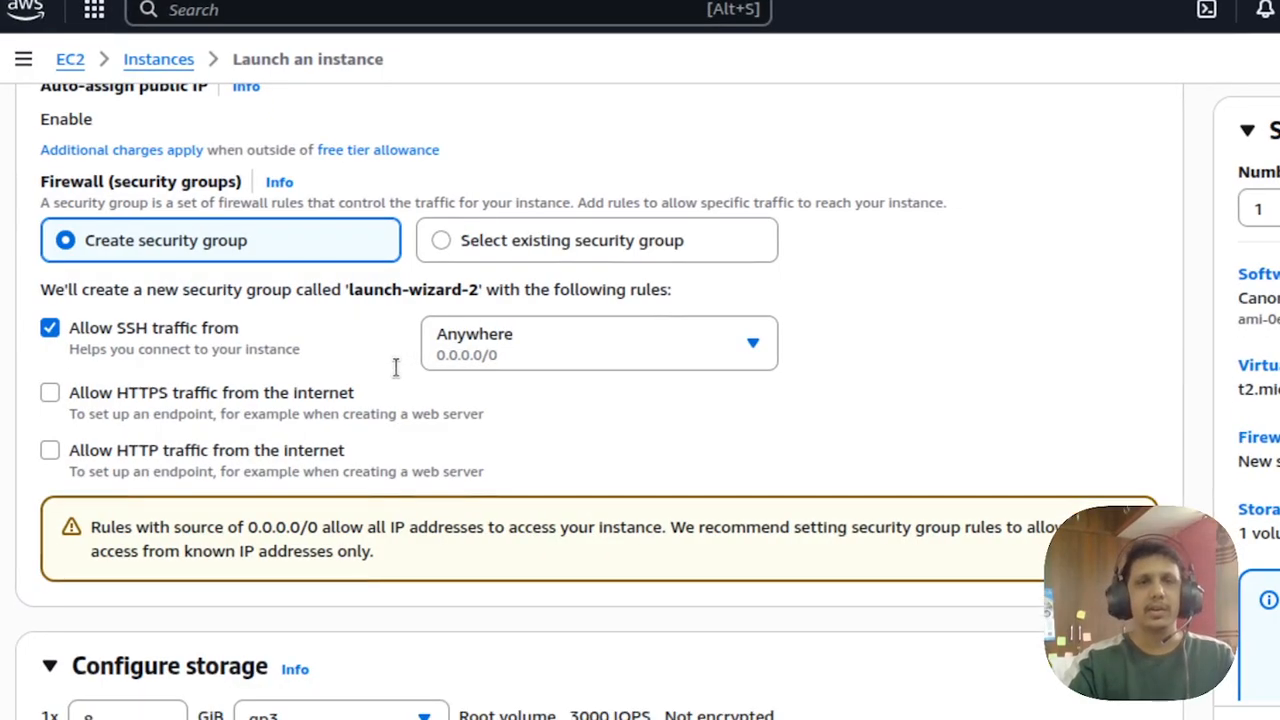
pyautogui.scroll(-4, 396, 368)
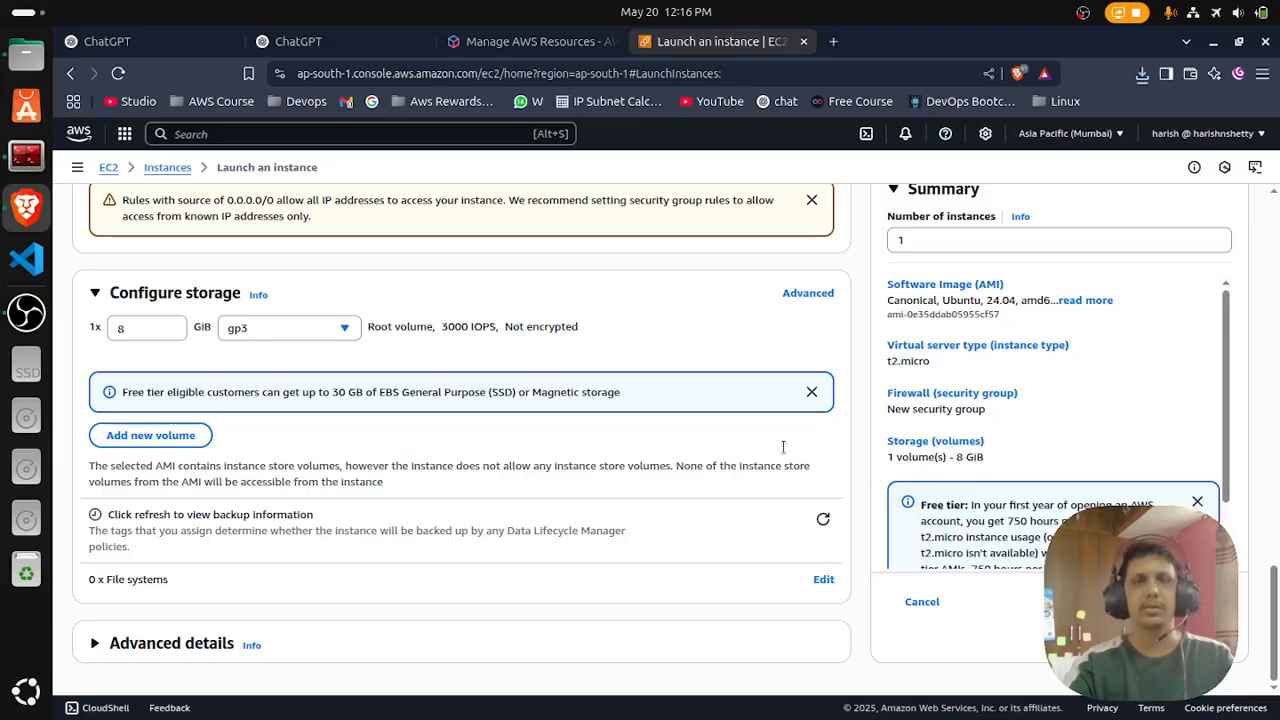
pyautogui.click(1144, 602)
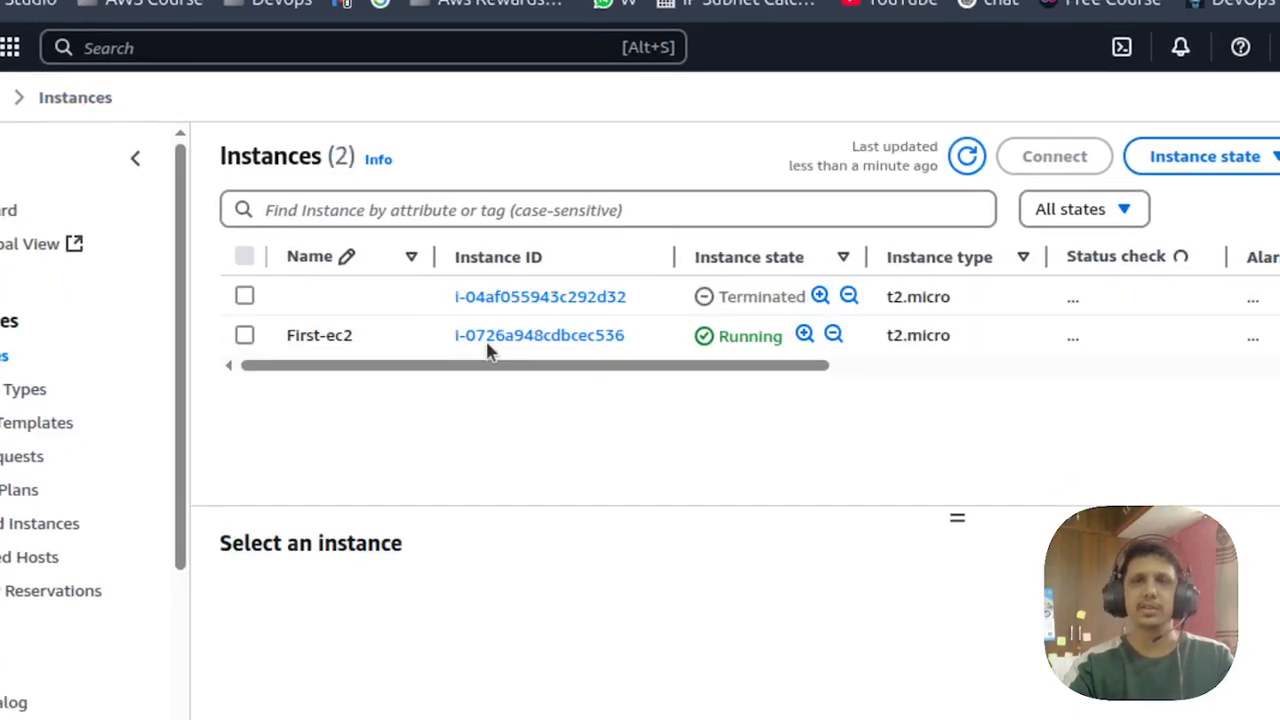
pyautogui.moveTo(373, 366); pyautogui.dragTo(504, 353)
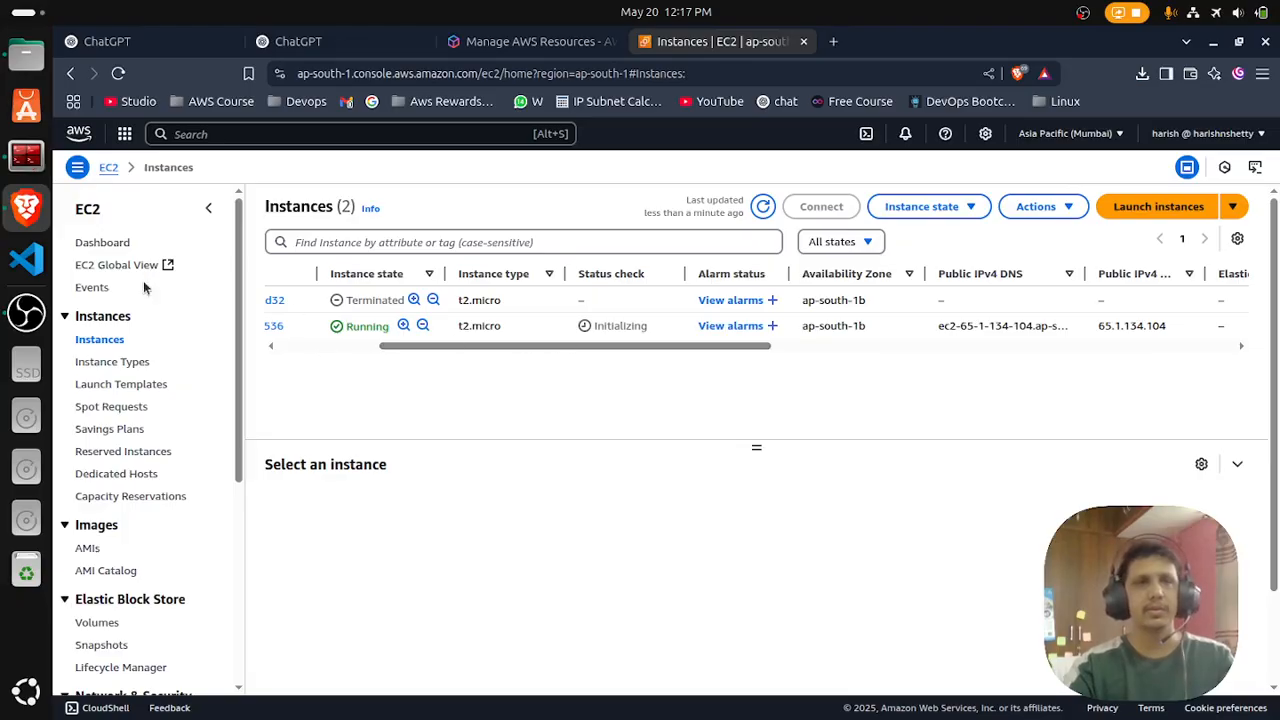
# - Switch to the terminal, change to the Downloads directory and list its files with ls
pyautogui.click(26, 155)
pyautogui.write('cd Do')
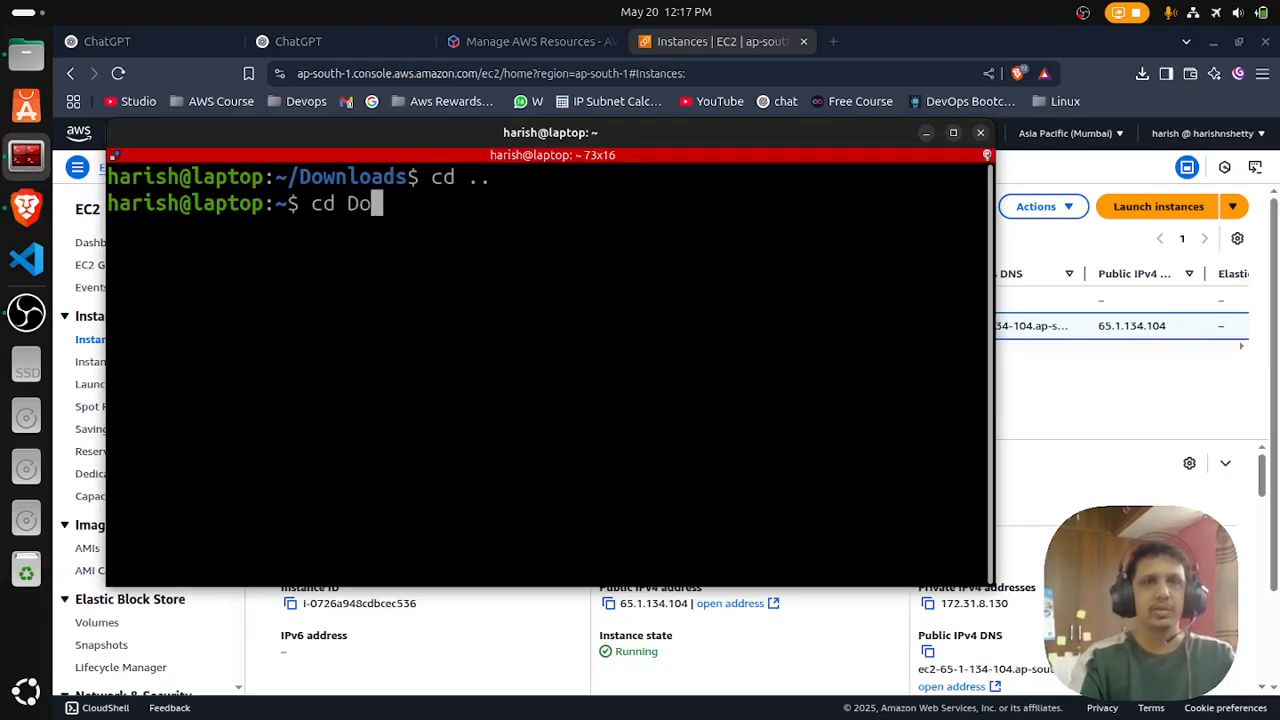
pyautogui.press('BackSpace')
pyautogui.press('BackSpace')
pyautogui.write('Downl')
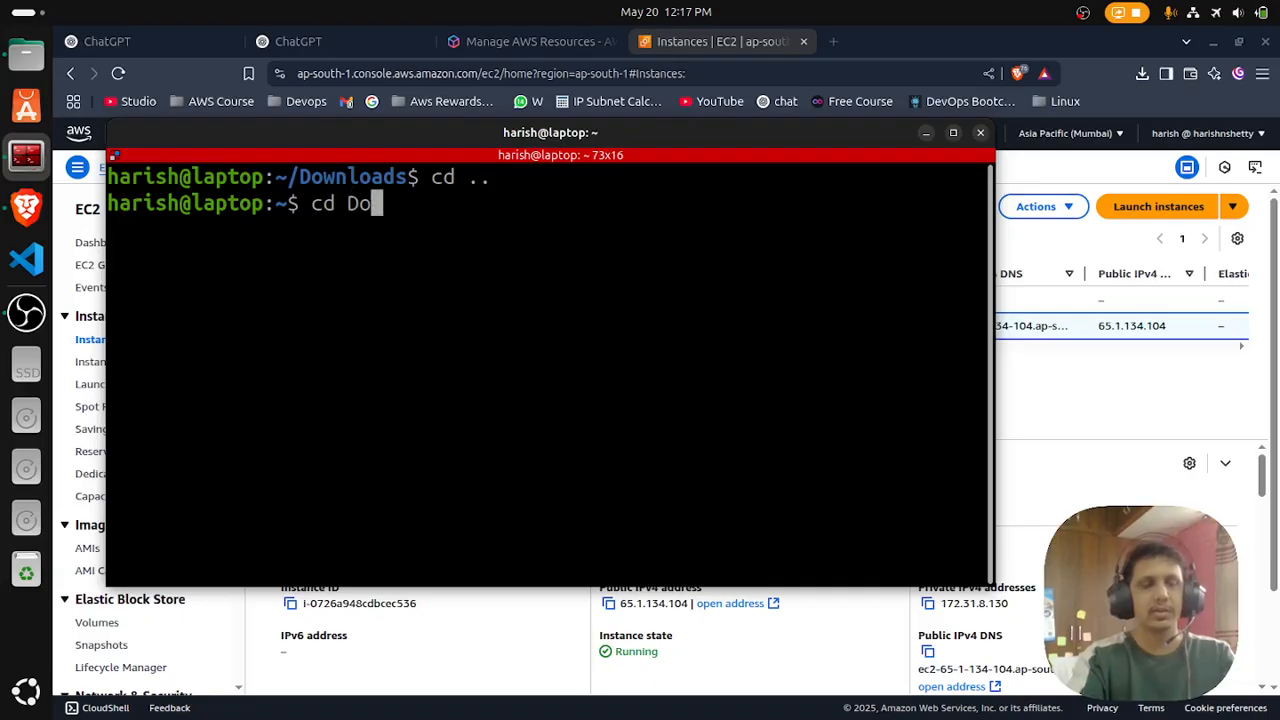
pyautogui.press('Tab')
pyautogui.press('Return')
pyautogui.write('ls')
pyautogui.press('Return')
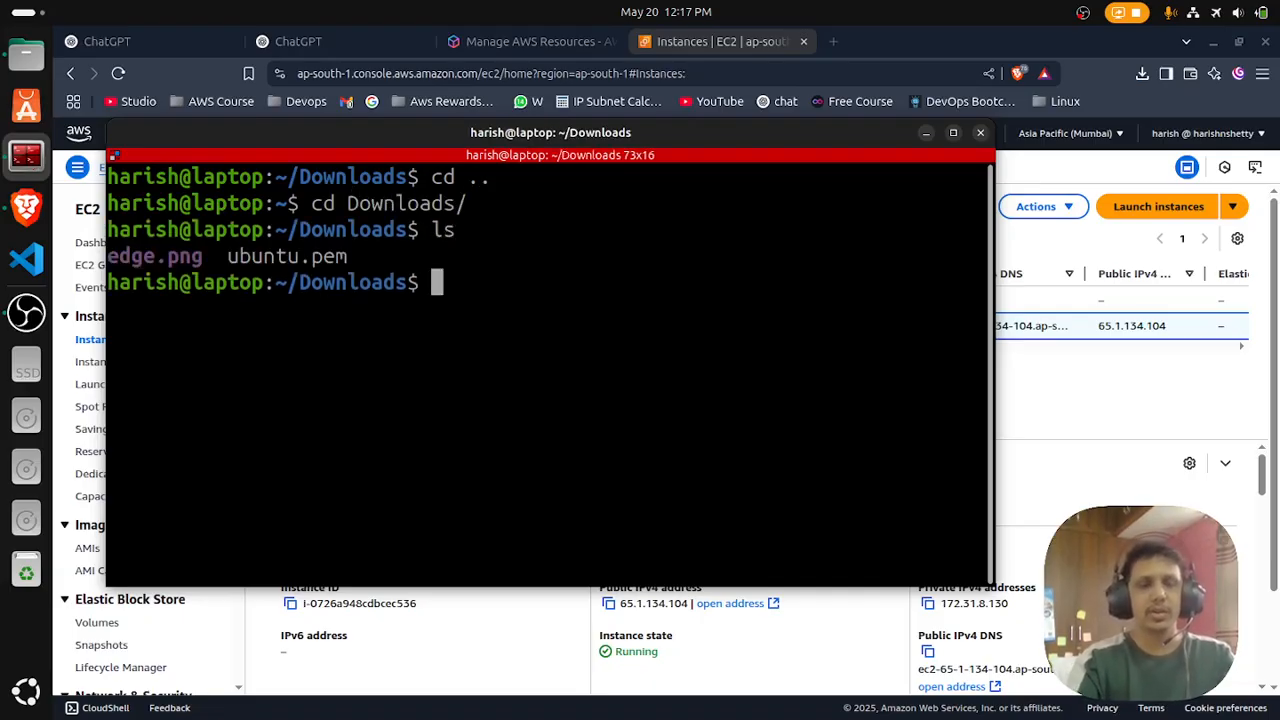
# - List the folder in detail with ls -lart and examine the permissions and owner of ubuntu.pem
pyautogui.write('ls -lart')
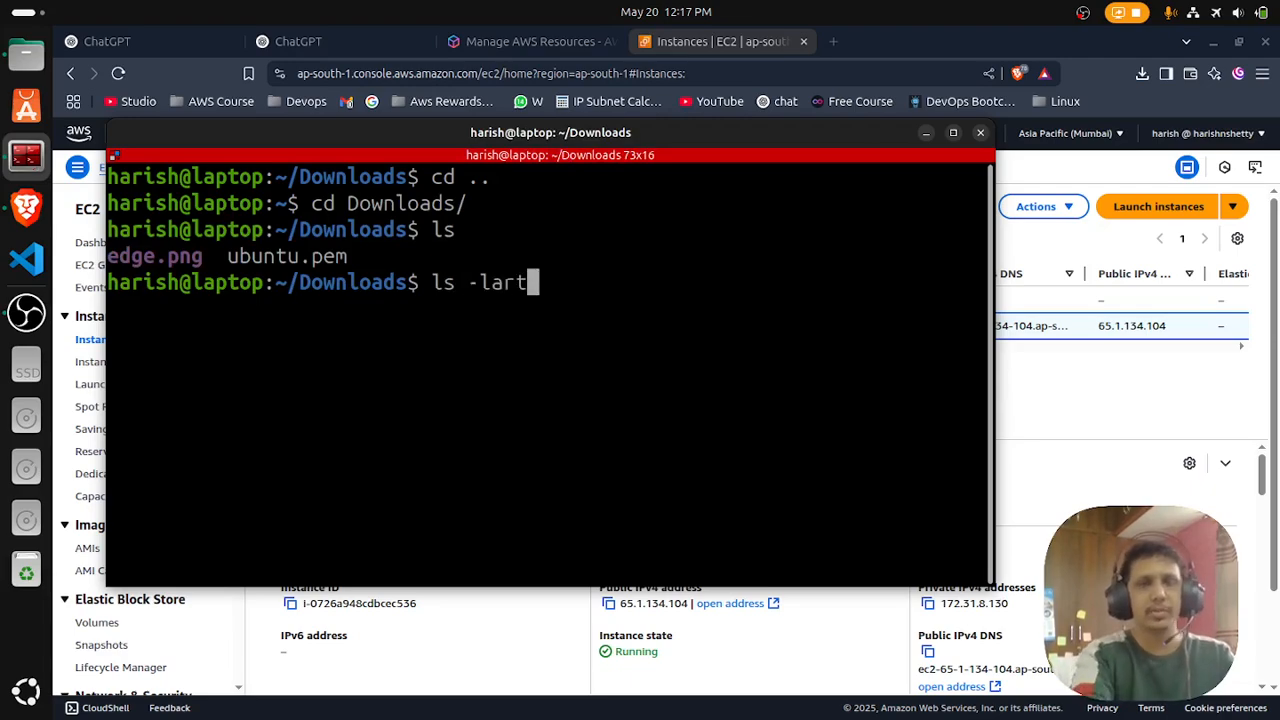
pyautogui.press('Return')
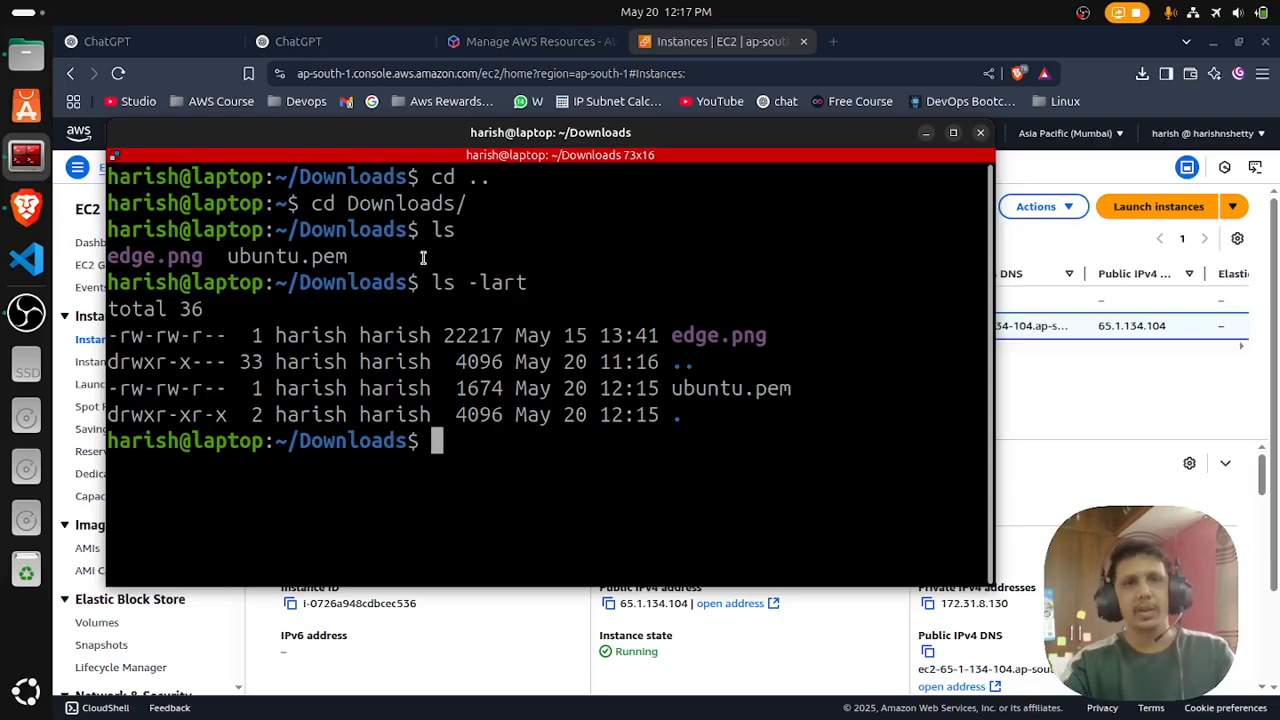
pyautogui.moveTo(120, 391); pyautogui.dragTo(130, 389)
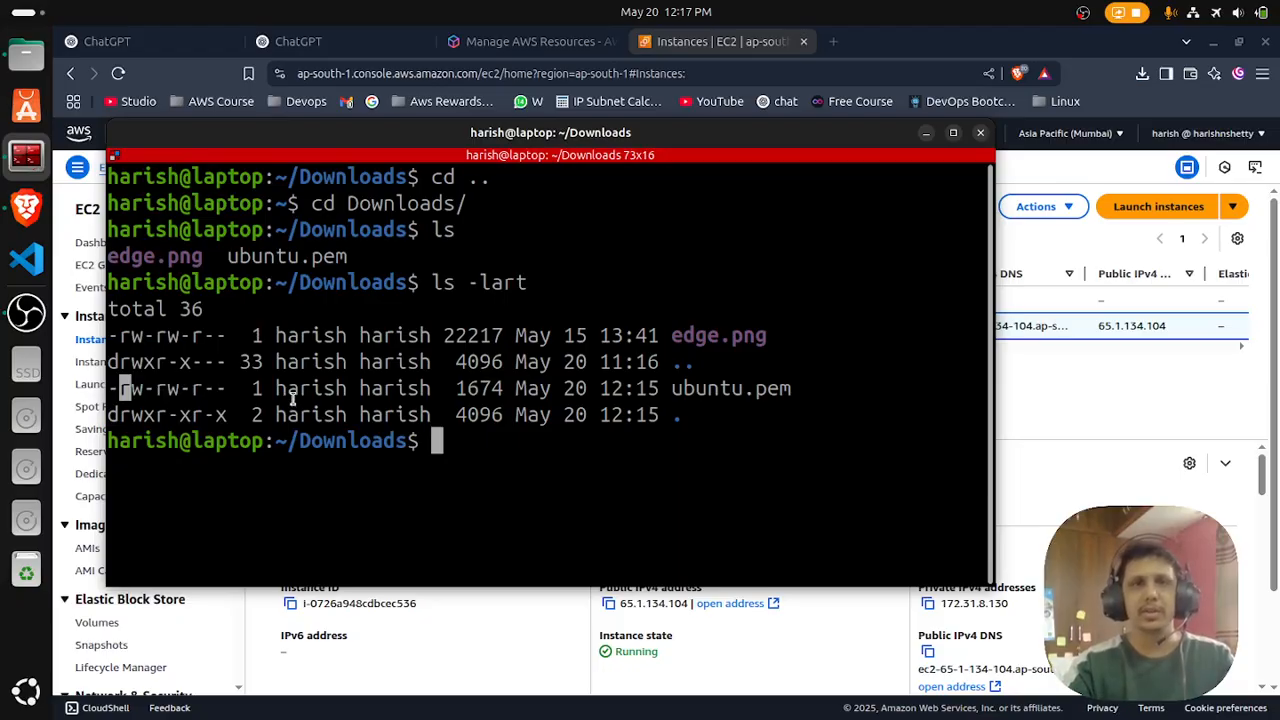
pyautogui.moveTo(284, 391); pyautogui.dragTo(460, 397)
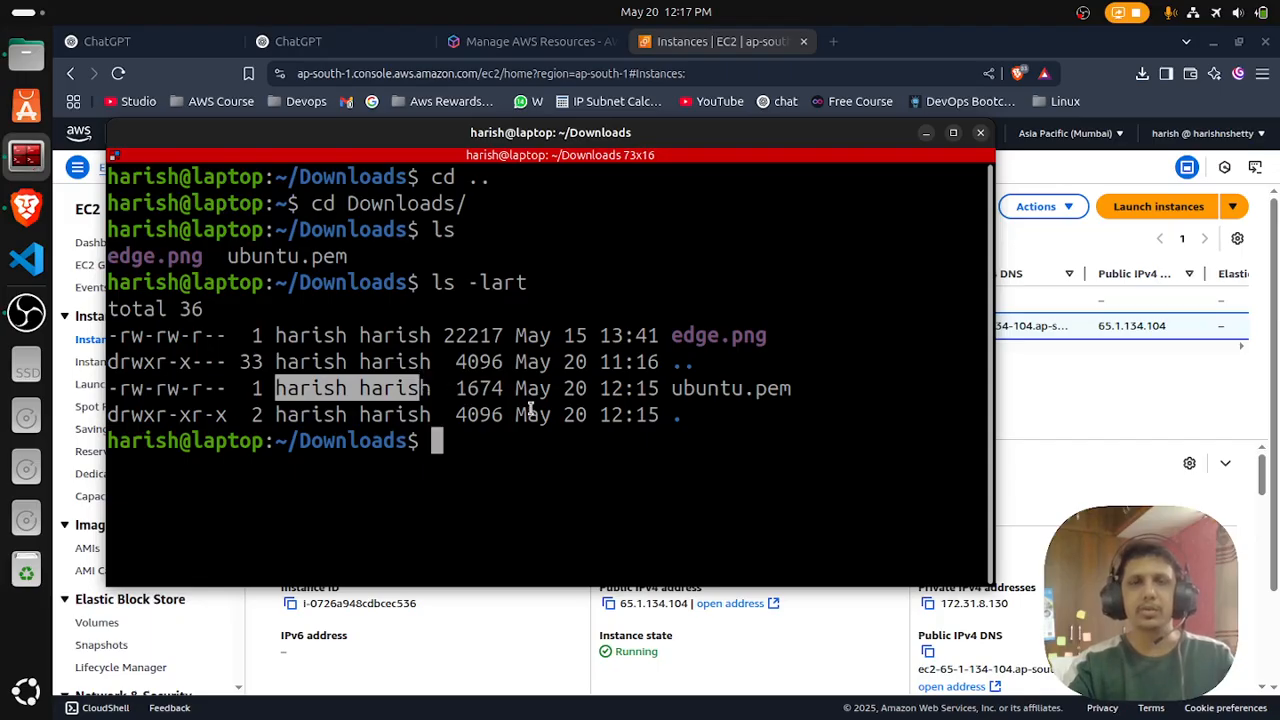
pyautogui.moveTo(672, 392); pyautogui.dragTo(720, 392)
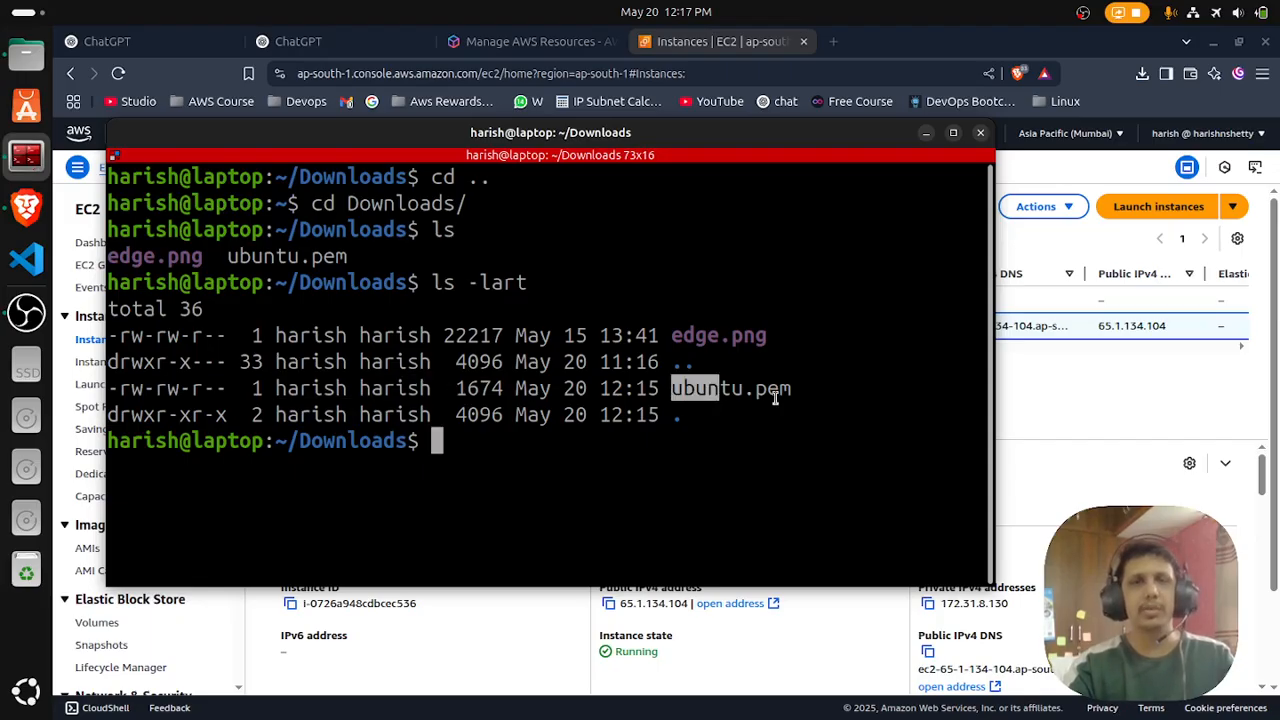
# - Restrict ubuntu.pem to owner read-only access with chmod 400
pyautogui.click(587, 484)
pyautogui.write('chmod ')
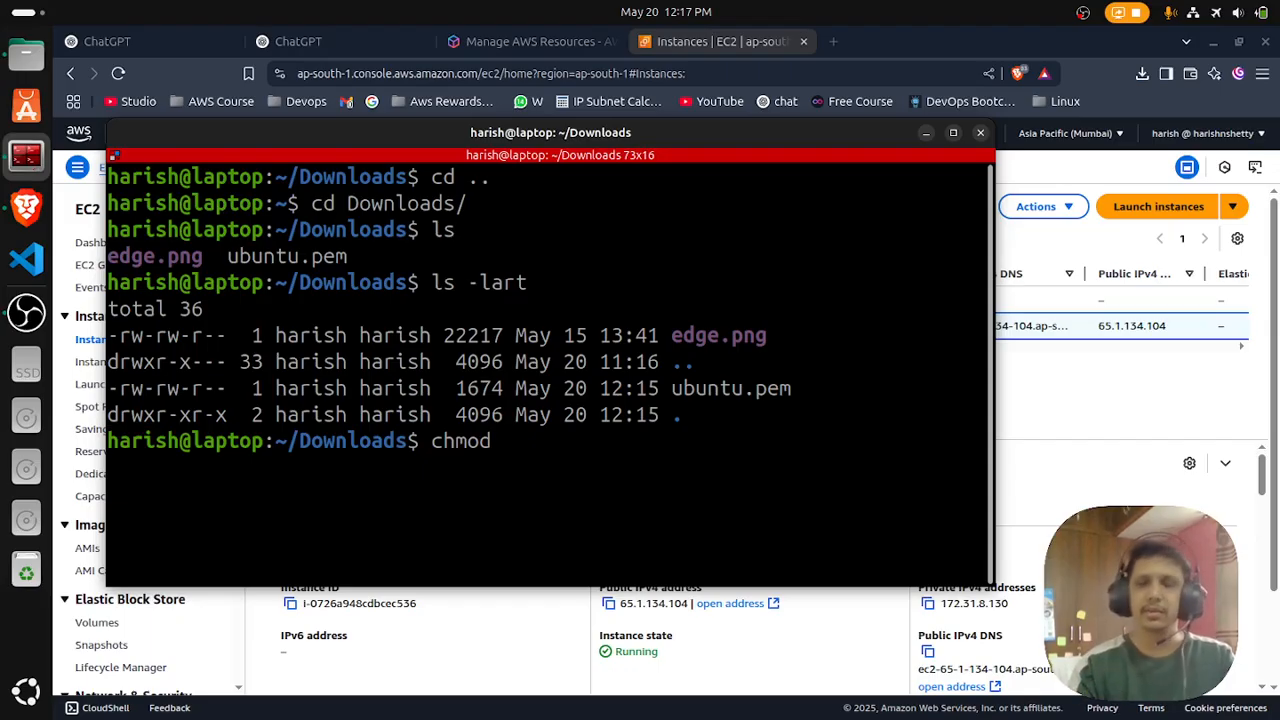
pyautogui.write('400 u')
pyautogui.press('Tab')
pyautogui.press('Return')
# - Run ls -lart again to check the new permissions of ubuntu.pem, and clear the terminal
pyautogui.press('Up')
pyautogui.press('Up')
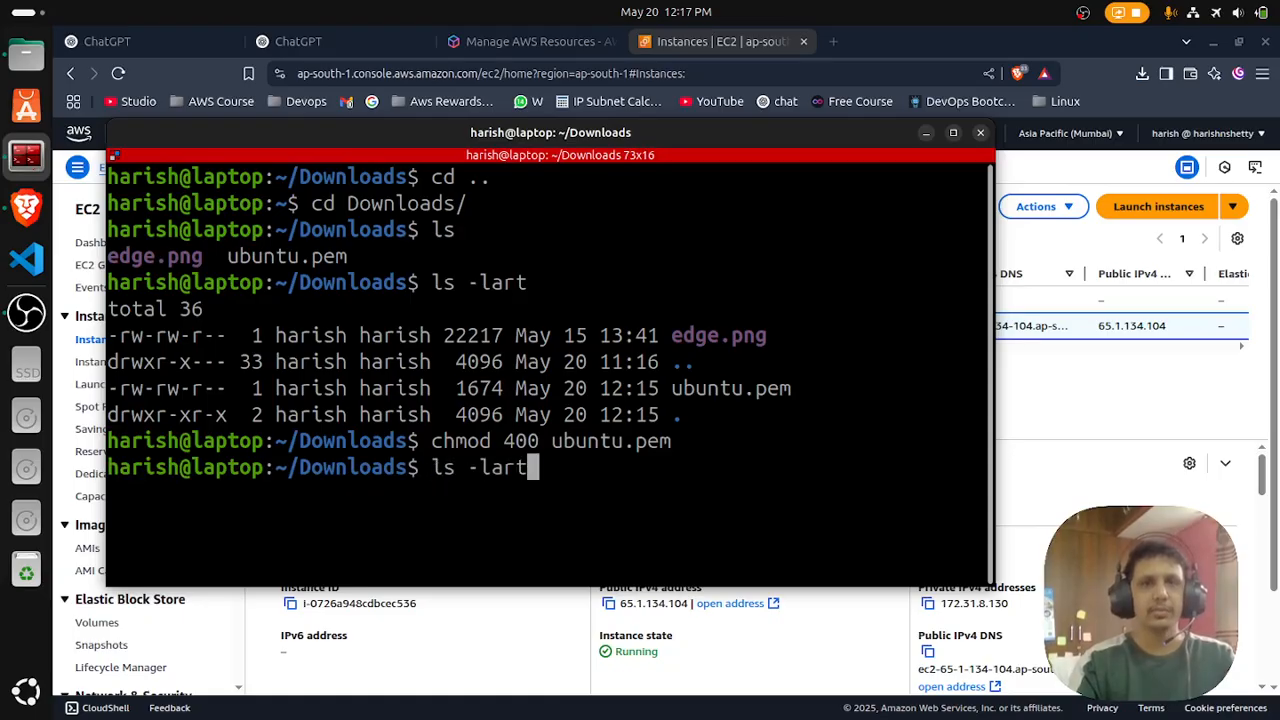
pyautogui.press('Return')
pyautogui.moveTo(126, 521); pyautogui.dragTo(118, 521)
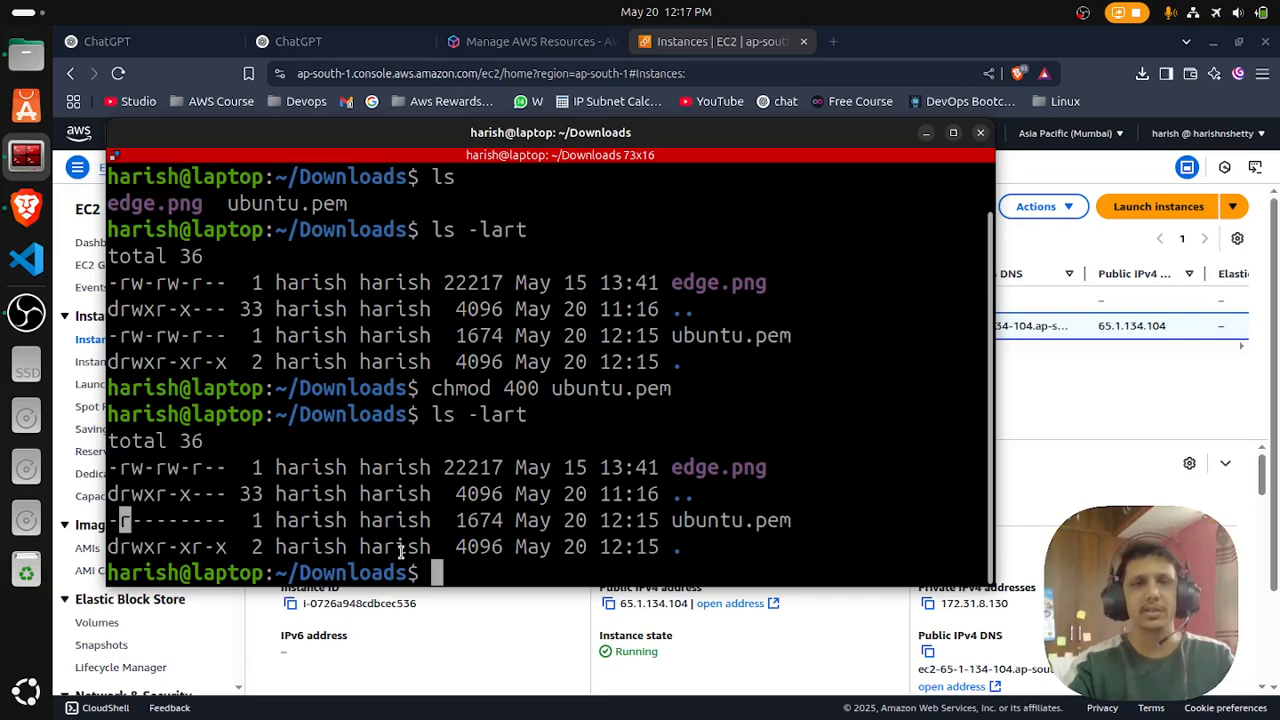
pyautogui.write('clear')
pyautogui.press('Return')
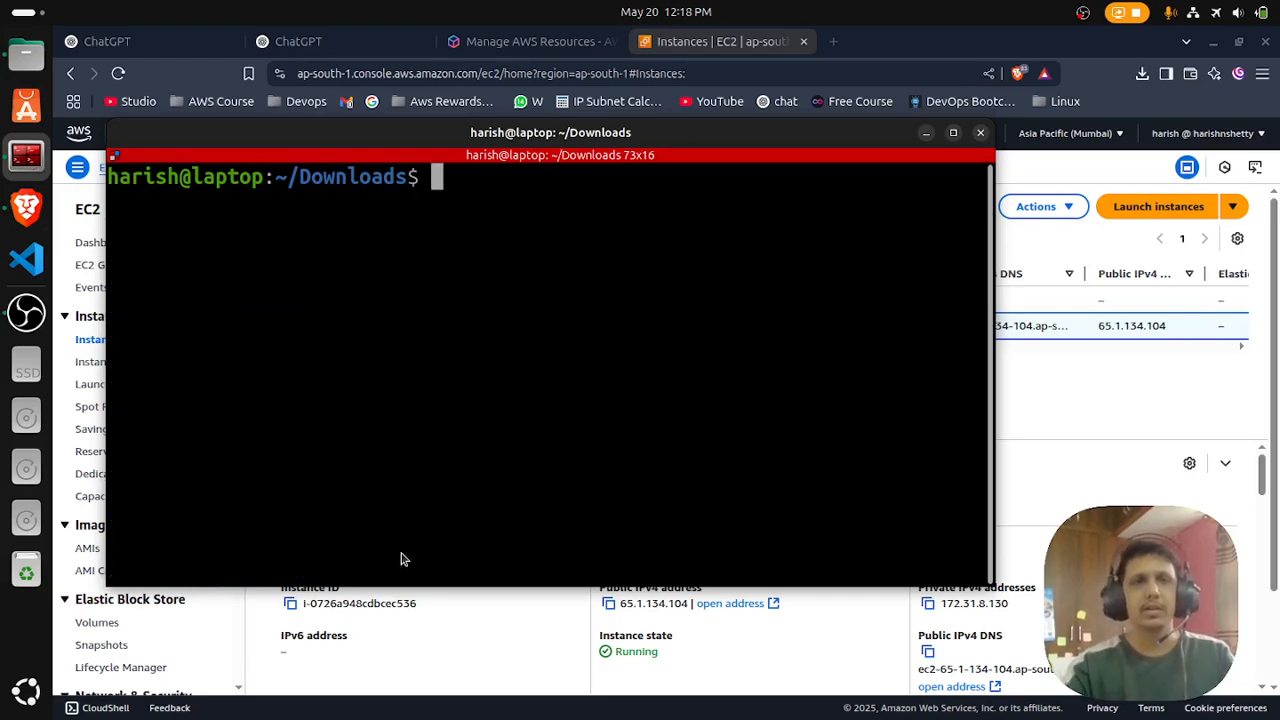
# - Switch to the browser and copy the public IPv4 address of First-ec2 from its instance summary
pyautogui.click(563, 591)
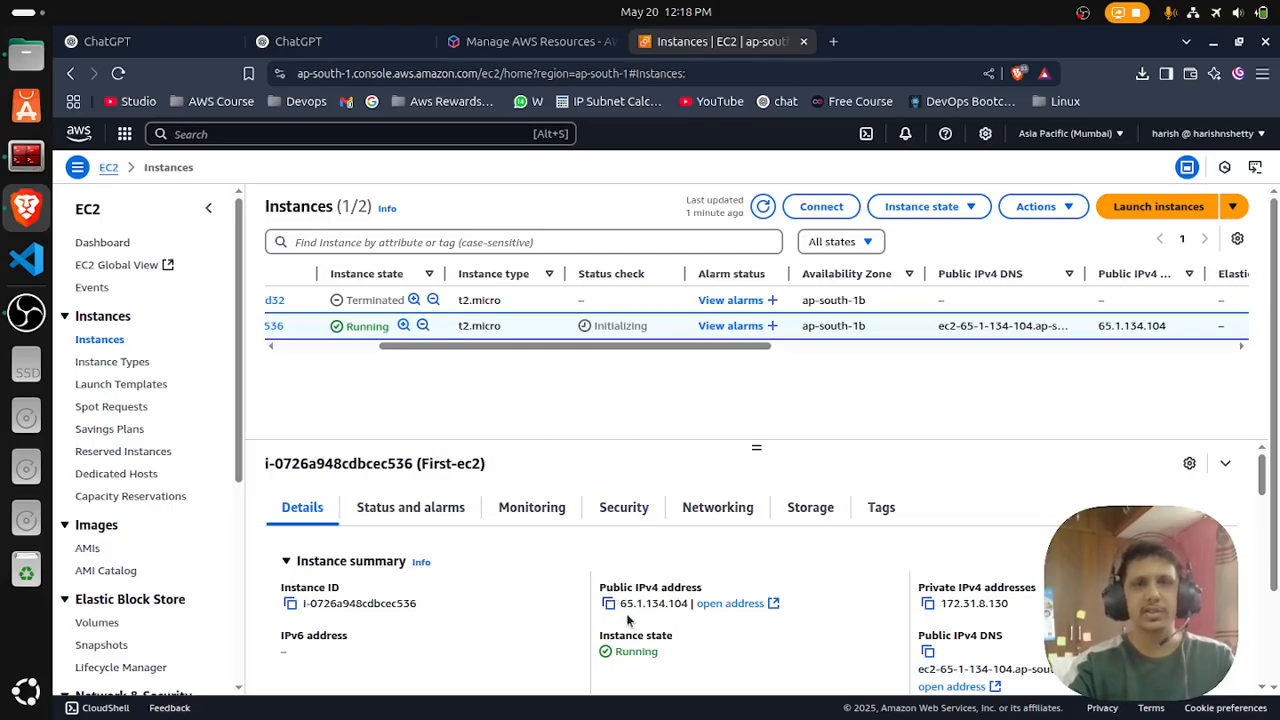
pyautogui.hotkey('ctrl', 'c')
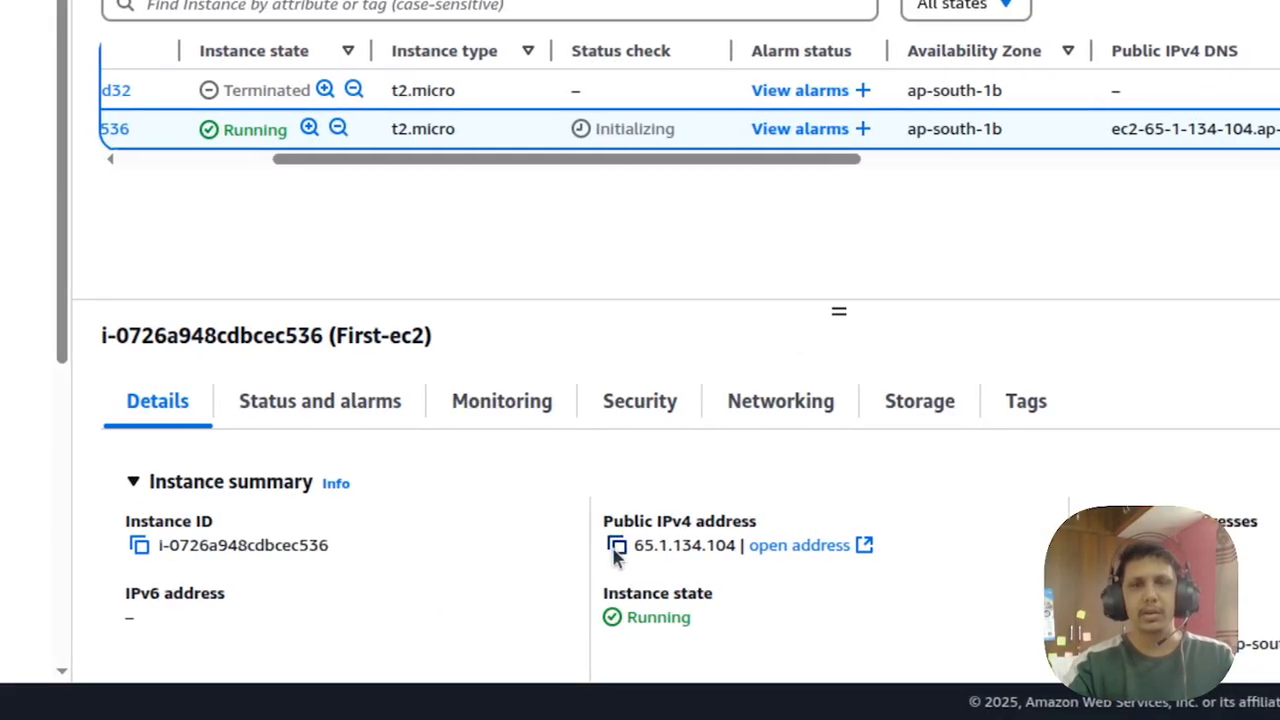
pyautogui.click(615, 549)
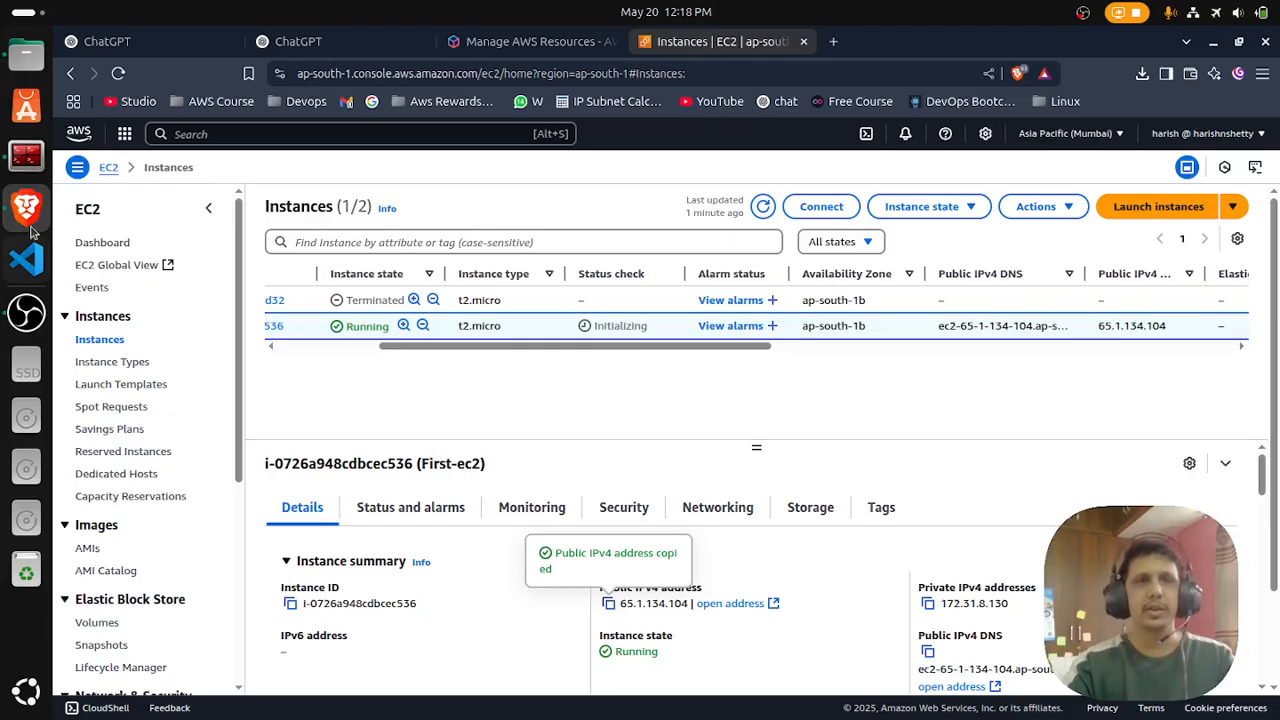
pyautogui.click(25, 158)
pyautogui.write('shh')
pyautogui.press('BackSpace')
pyautogui.press('BackSpace')
pyautogui.write('sh ')
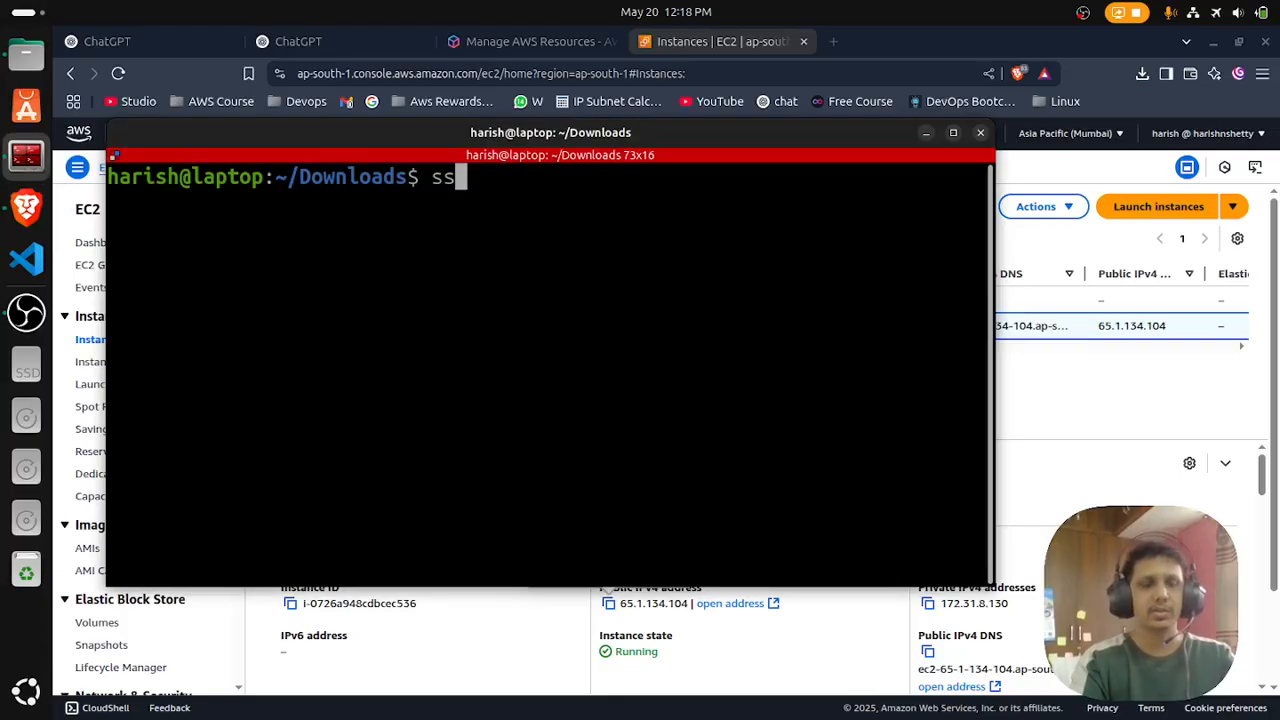
pyautogui.write('-i ""')
pyautogui.press('Left')
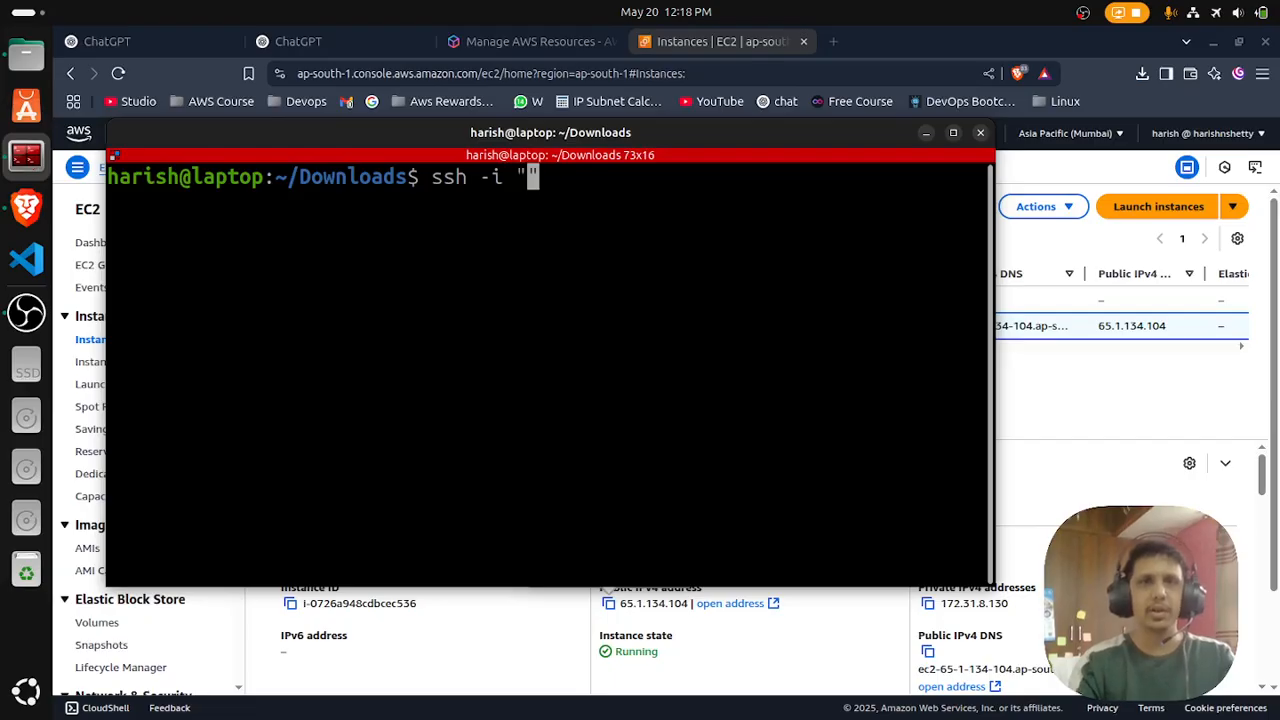
pyautogui.write('ubuntu.pem')
pyautogui.press('Right')
pyautogui.write('ubuntu@')
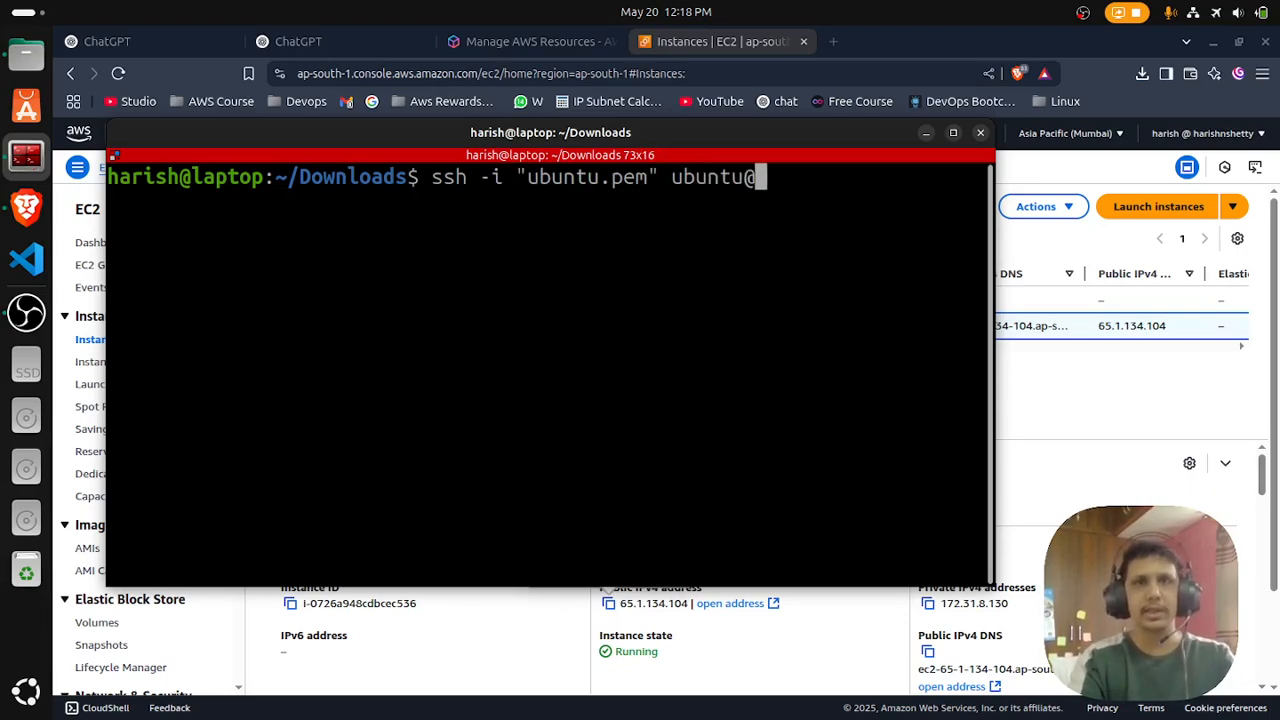
pyautogui.hotkey('ctrl', 'shift', 'v')
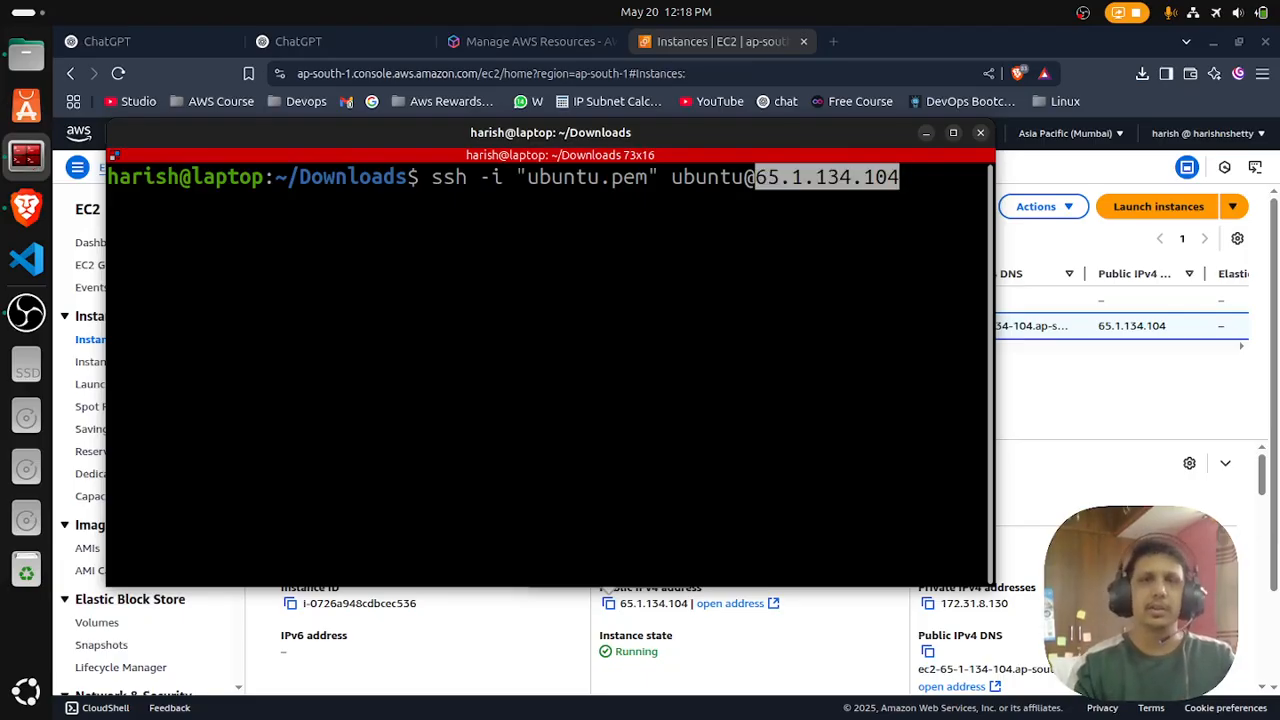
pyautogui.press('Return')
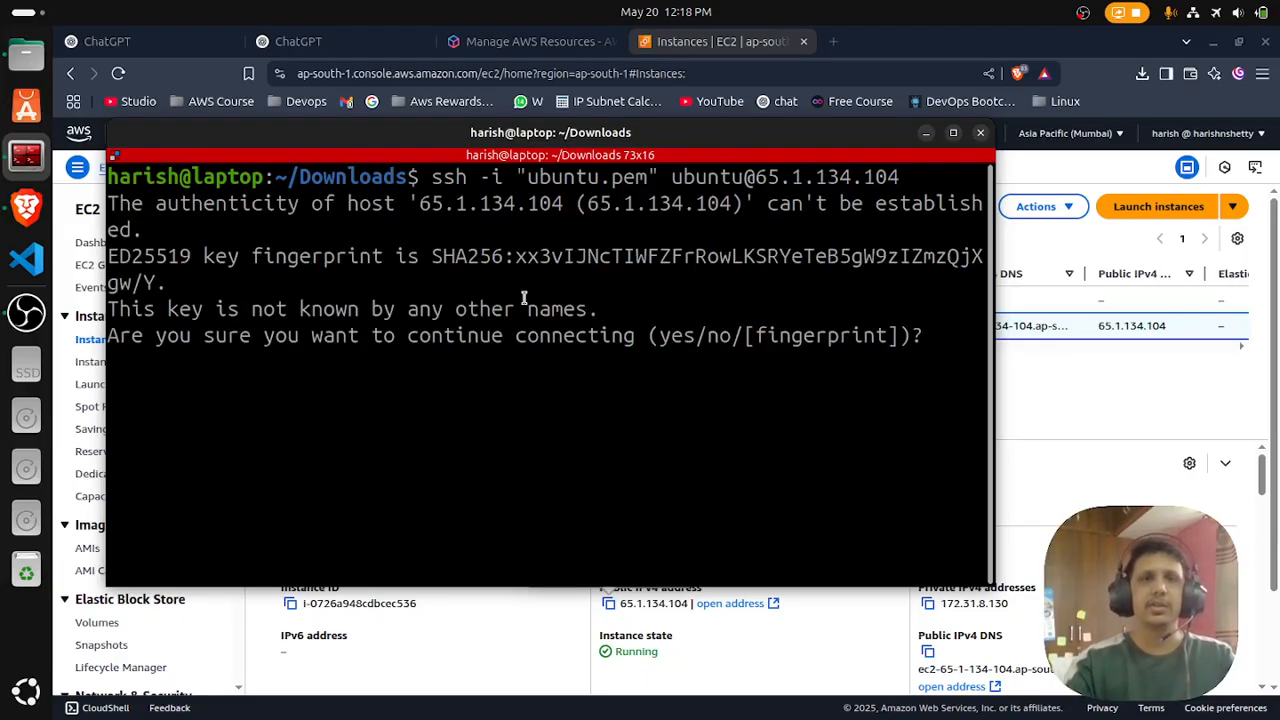
# - Widen the terminal window and answer yes to the host authenticity question to complete the SSH connection to the instance
pyautogui.moveTo(995, 360); pyautogui.dragTo(1180, 360)
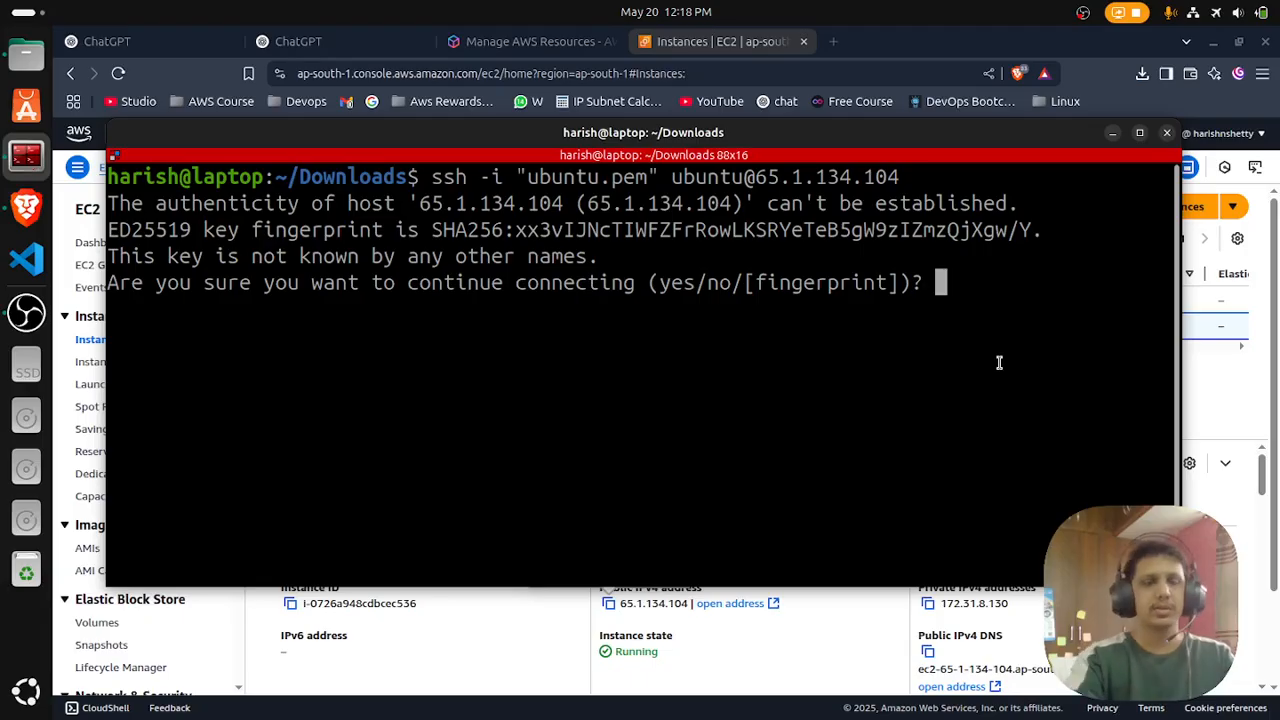
pyautogui.write('yes')
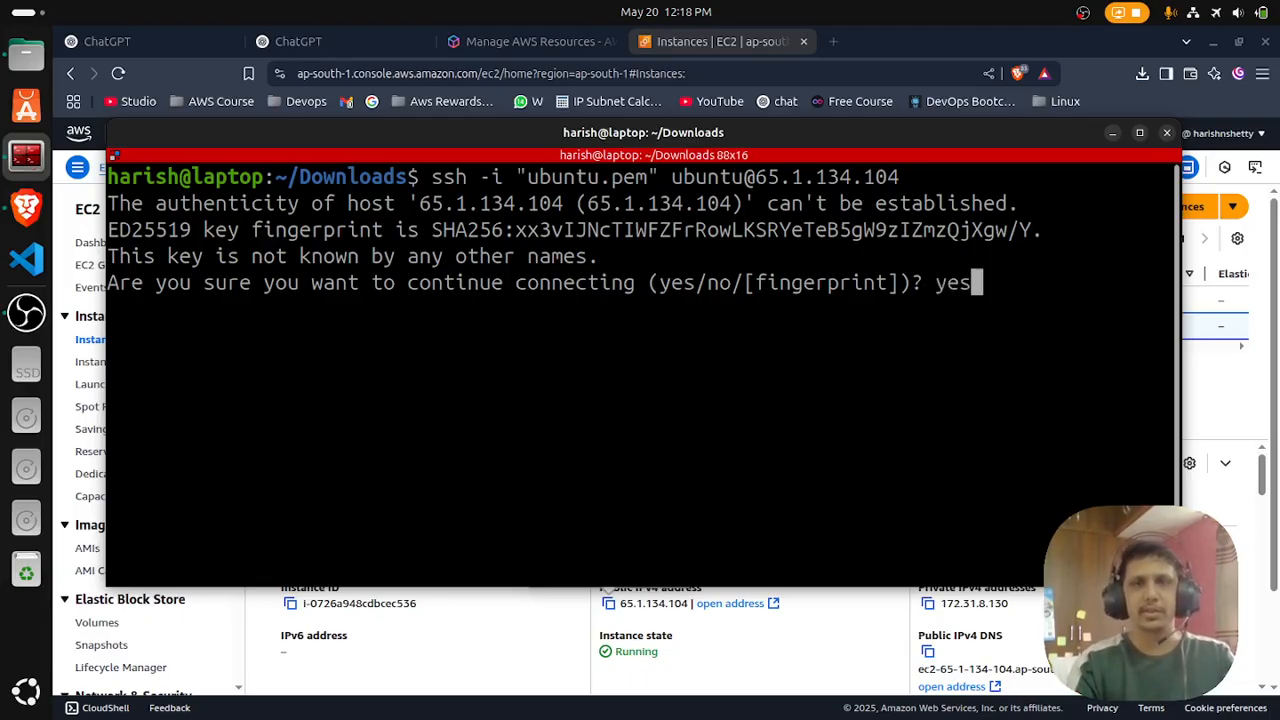
pyautogui.press('Return')
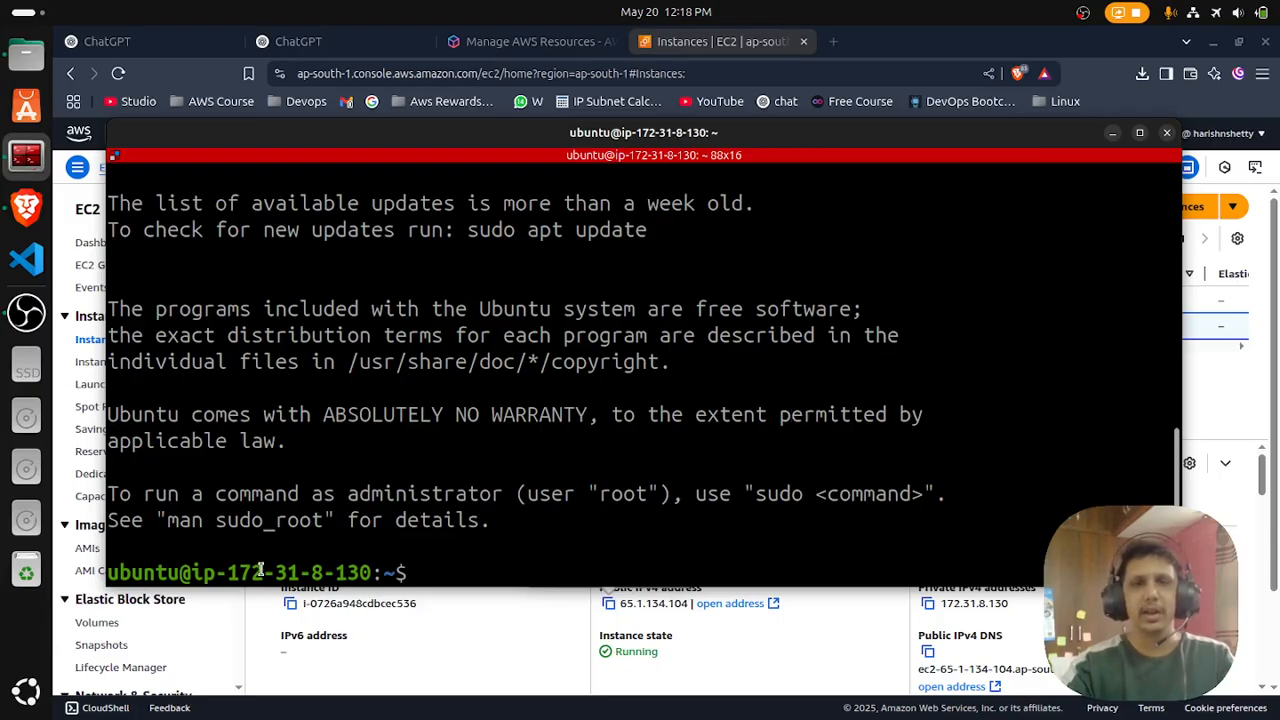
# - Compare the IP address in the remote shell prompt with the private IPv4 address of First-ec2 in the browser, and return to the terminal
pyautogui.moveTo(229, 570); pyautogui.dragTo(360, 570)
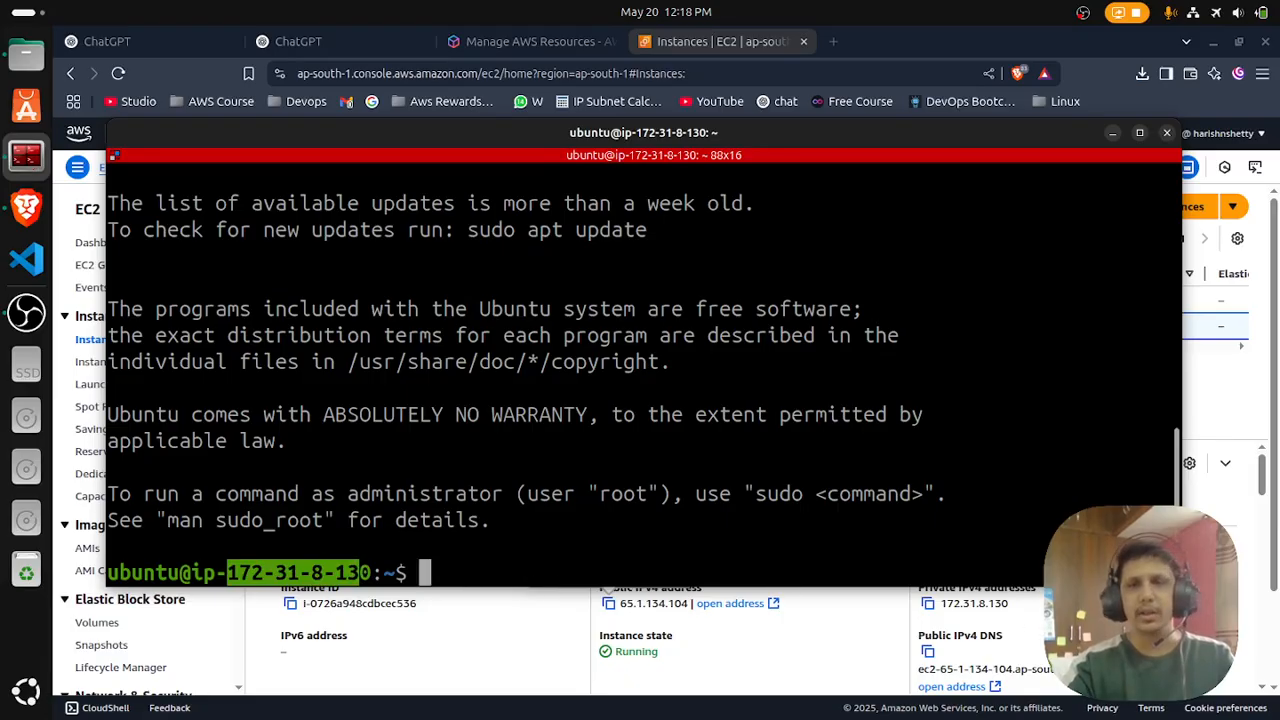
pyautogui.click(1075, 640)
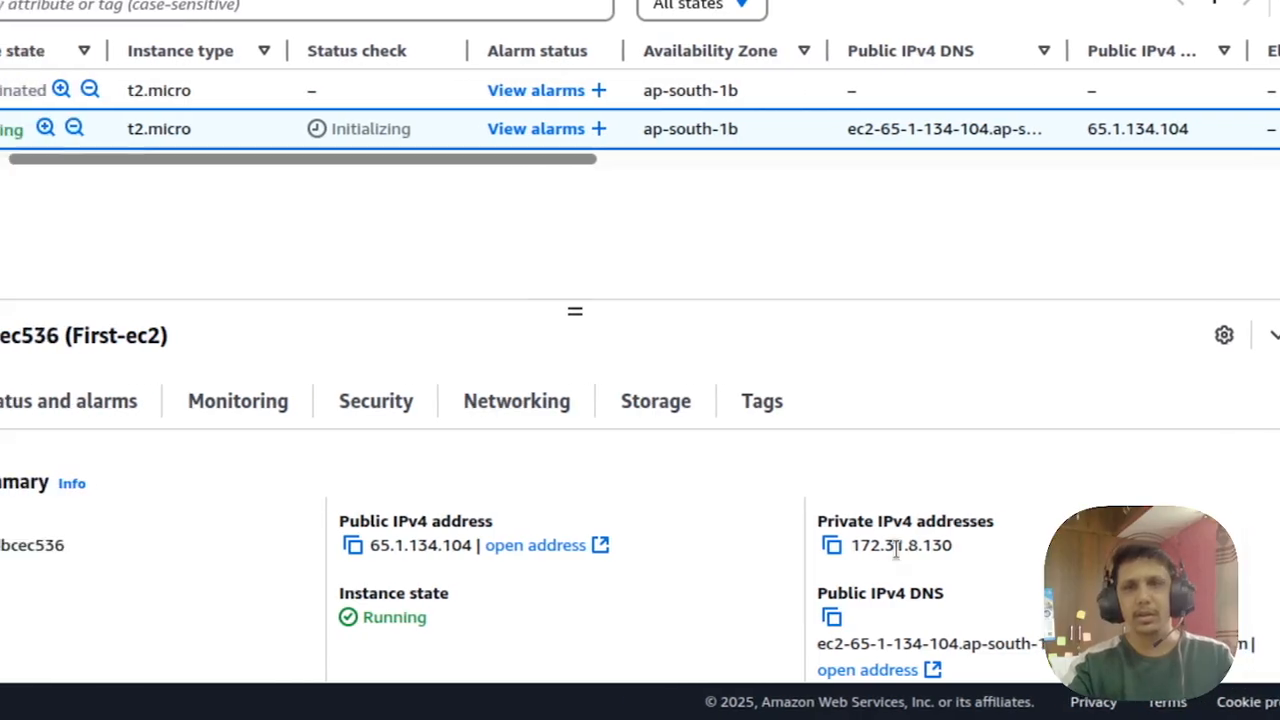
pyautogui.moveTo(980, 604); pyautogui.dragTo(992, 603)
pyautogui.moveTo(913, 543); pyautogui.dragTo(937, 544)
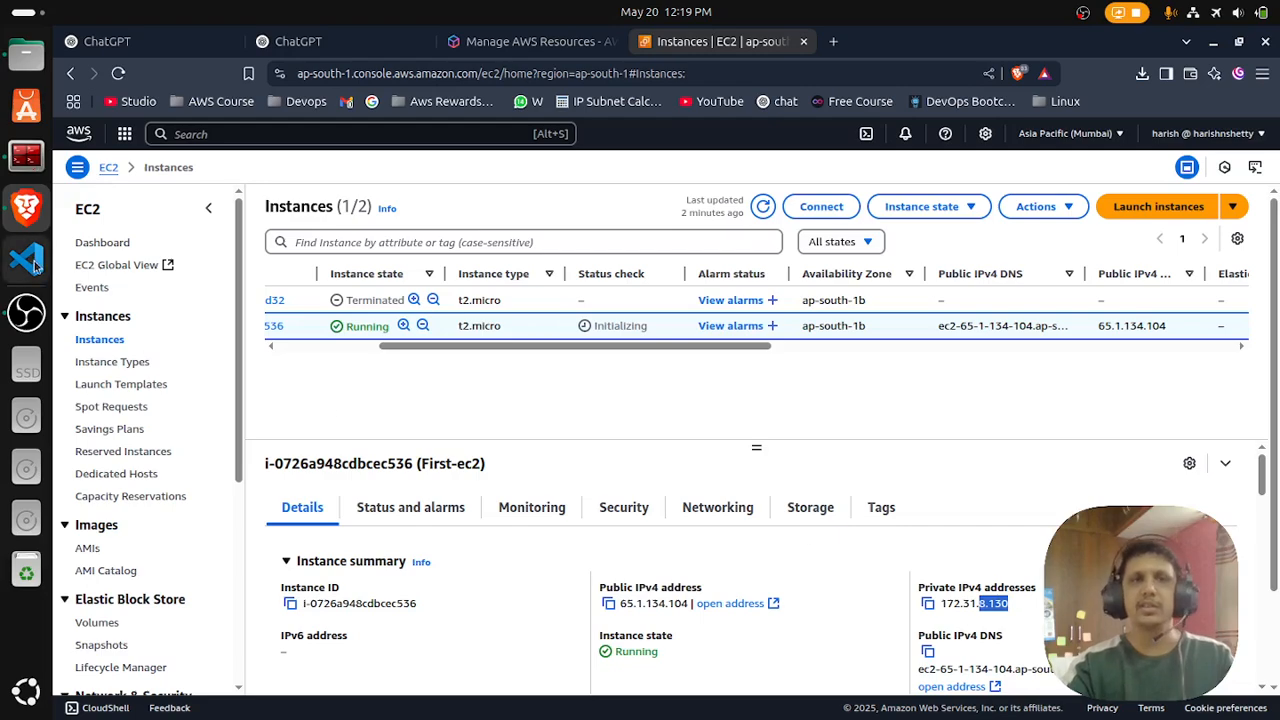
pyautogui.click(26, 158)
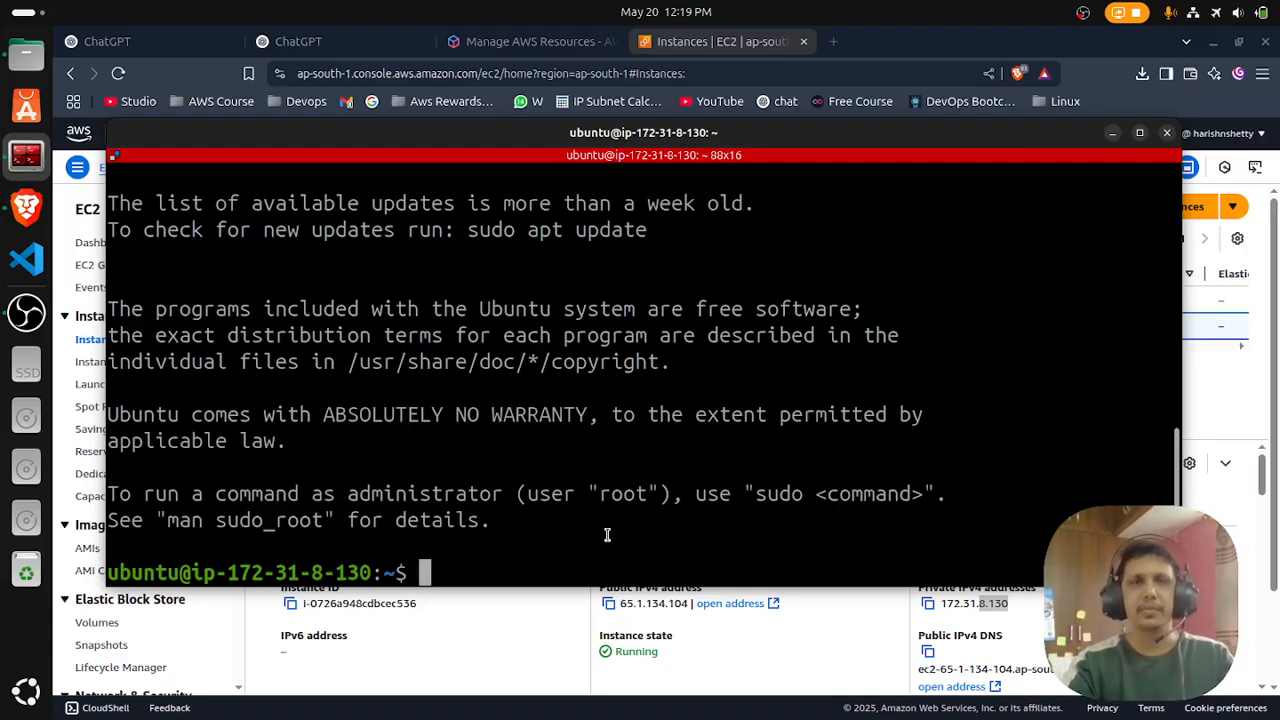
pyautogui.click(26, 312)
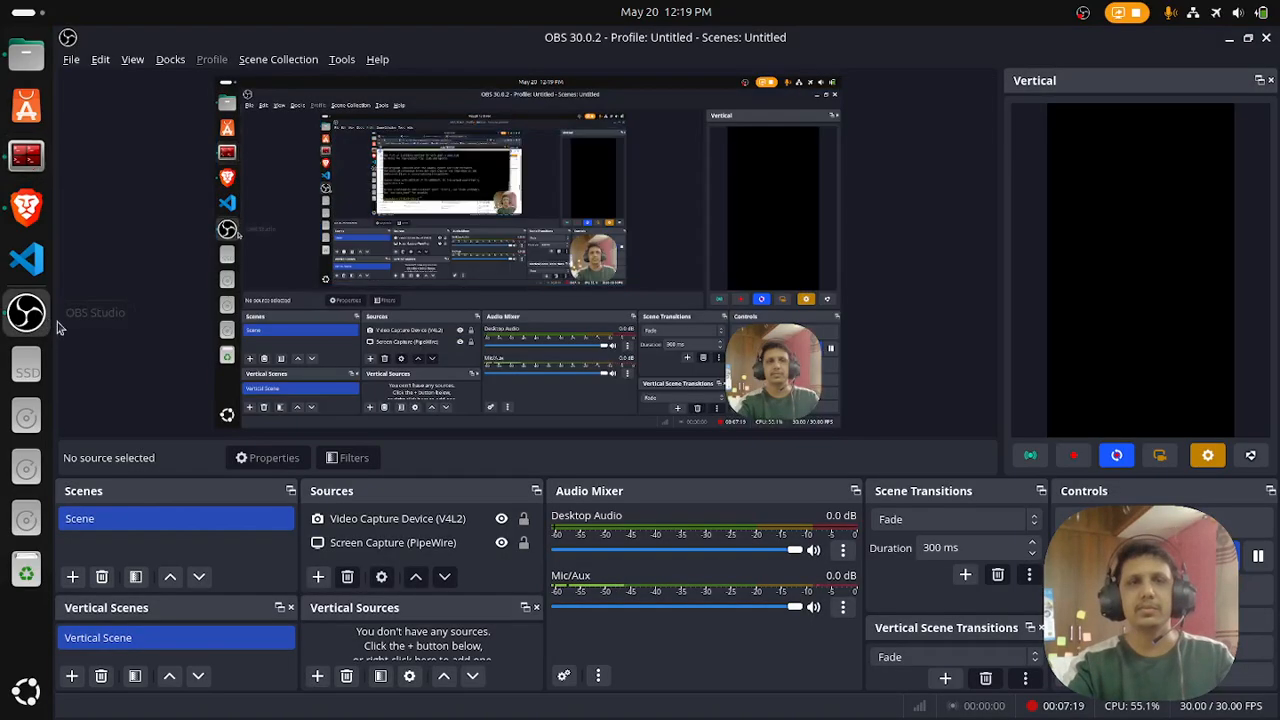